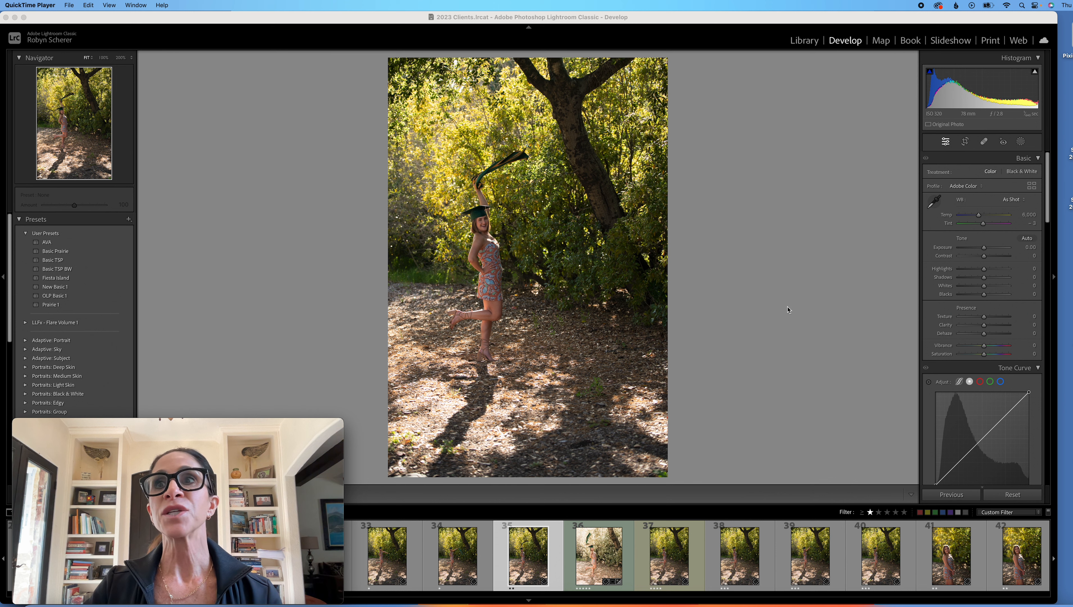
Reset the edits on the current graduation photo, apply the Basic TSP preset and check the face up close
left_click(1012, 495)
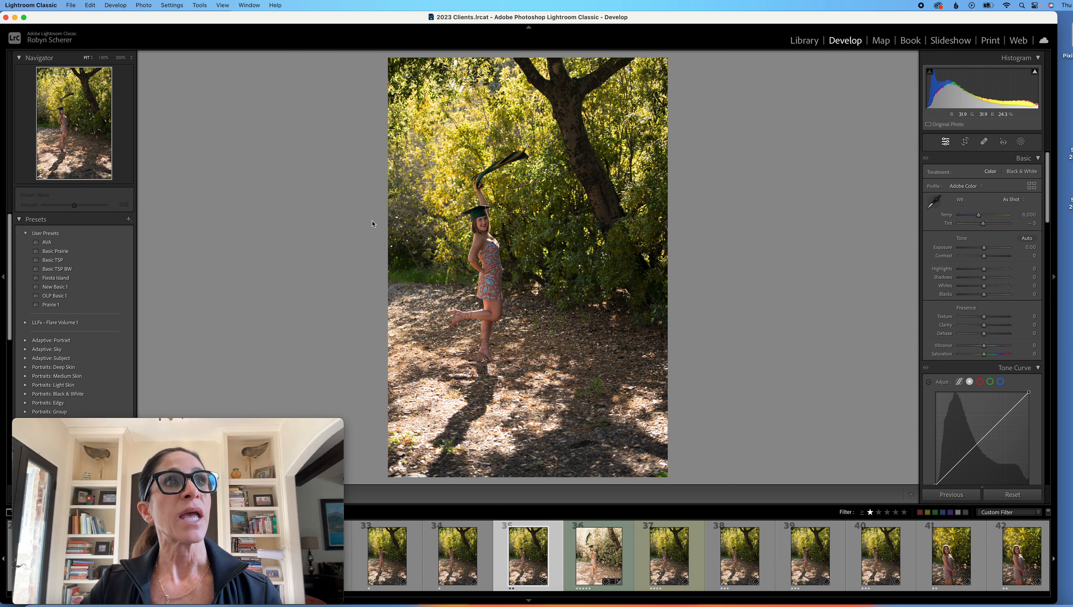
left_click(101, 264)
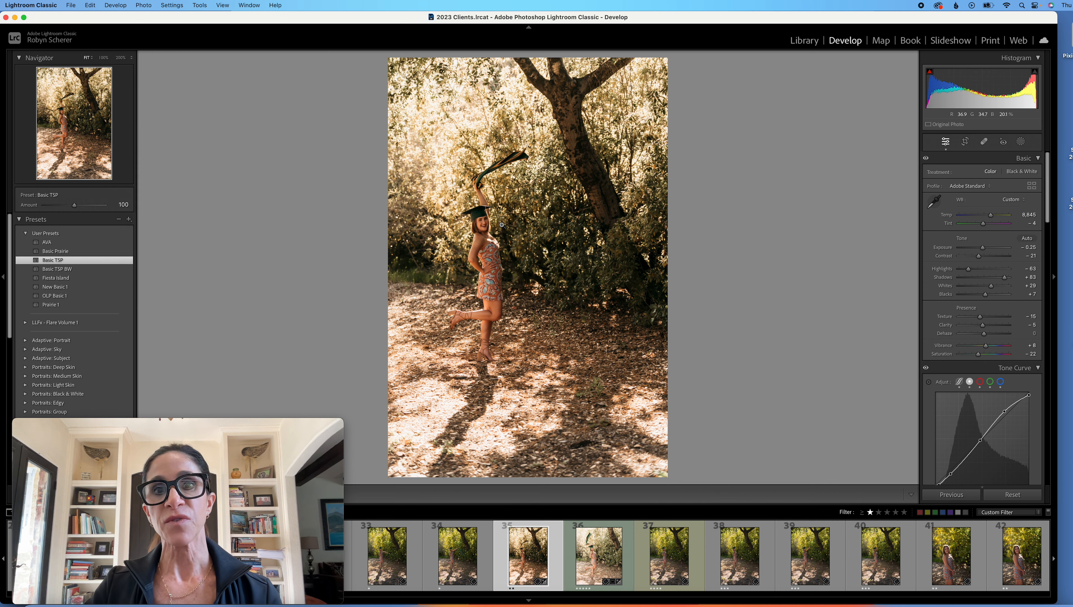
left_click(487, 226)
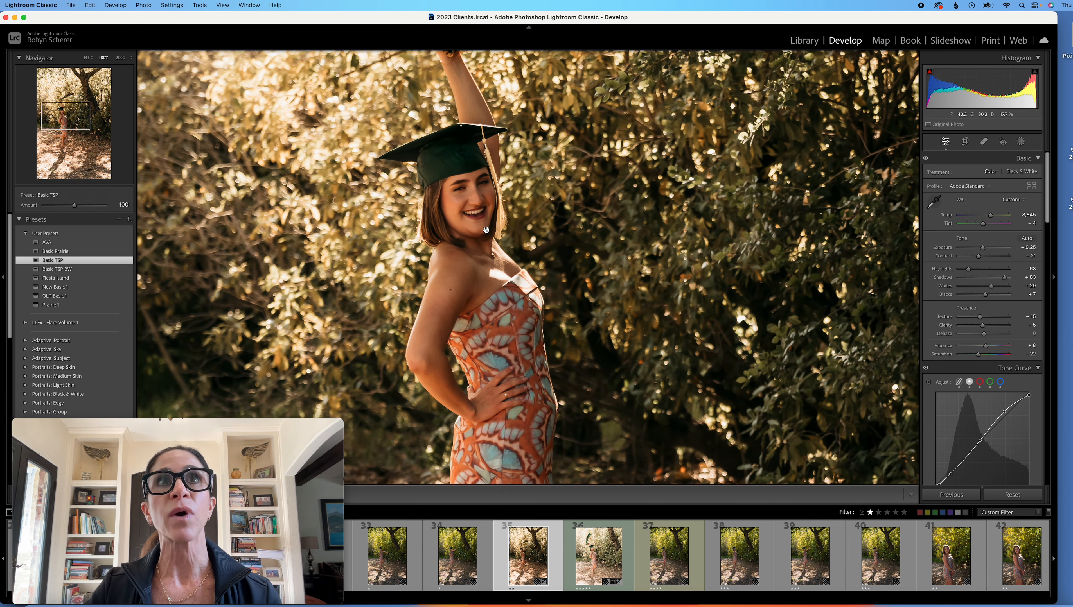
left_click(480, 222)
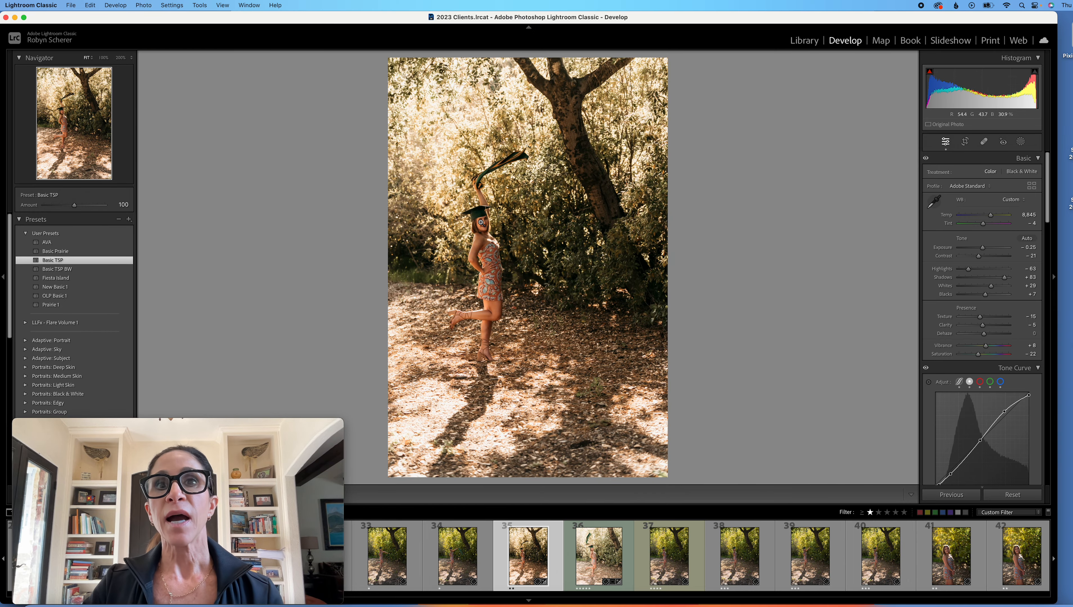
Reset the edits on the next photo in the series and apply the Basic TSP preset to it
key("Right")
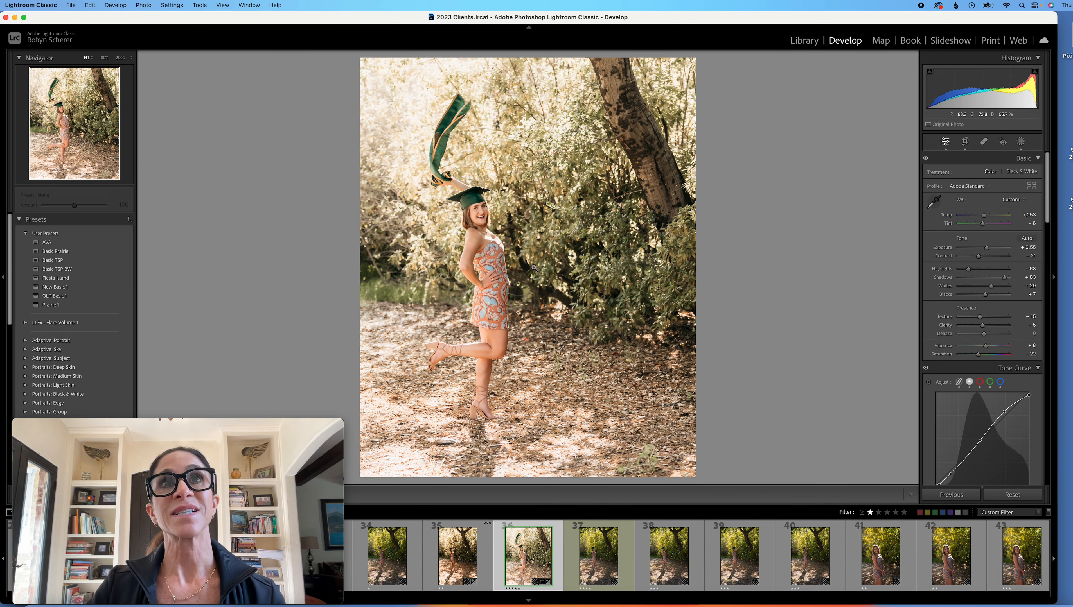
left_click(1009, 495)
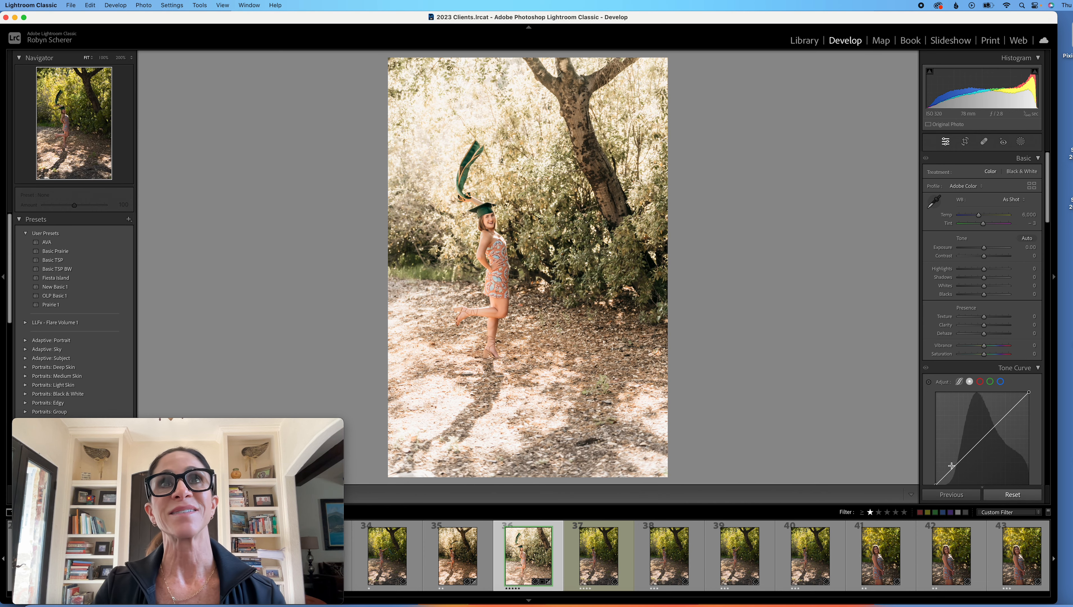
left_click(101, 260)
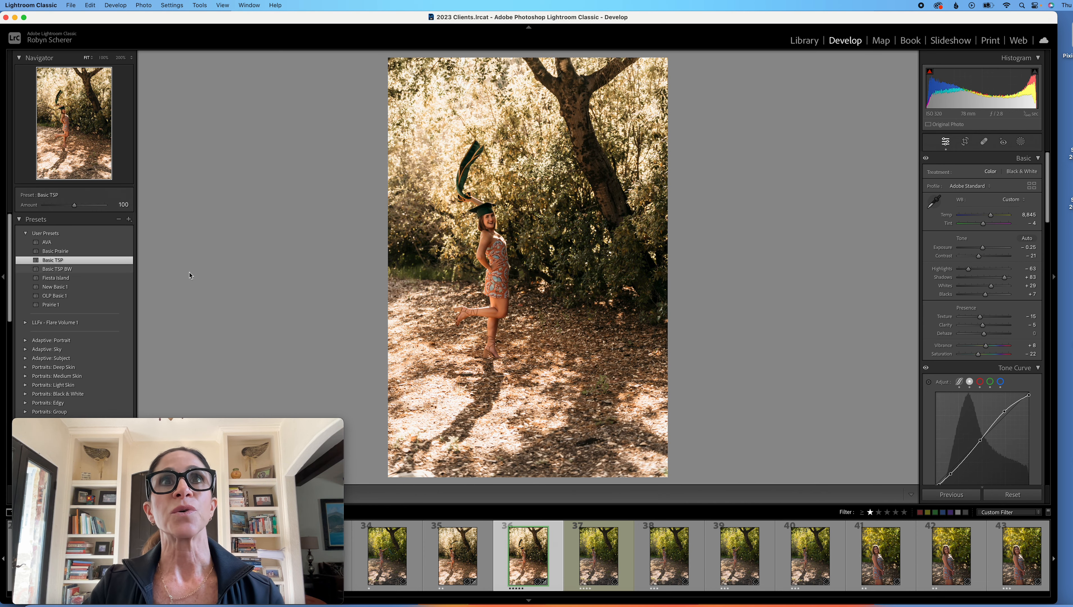
Correct the white balance by sampling the graduate's teeth as the neutral target with the White Balance Selector at 200% zoom
left_click(488, 226)
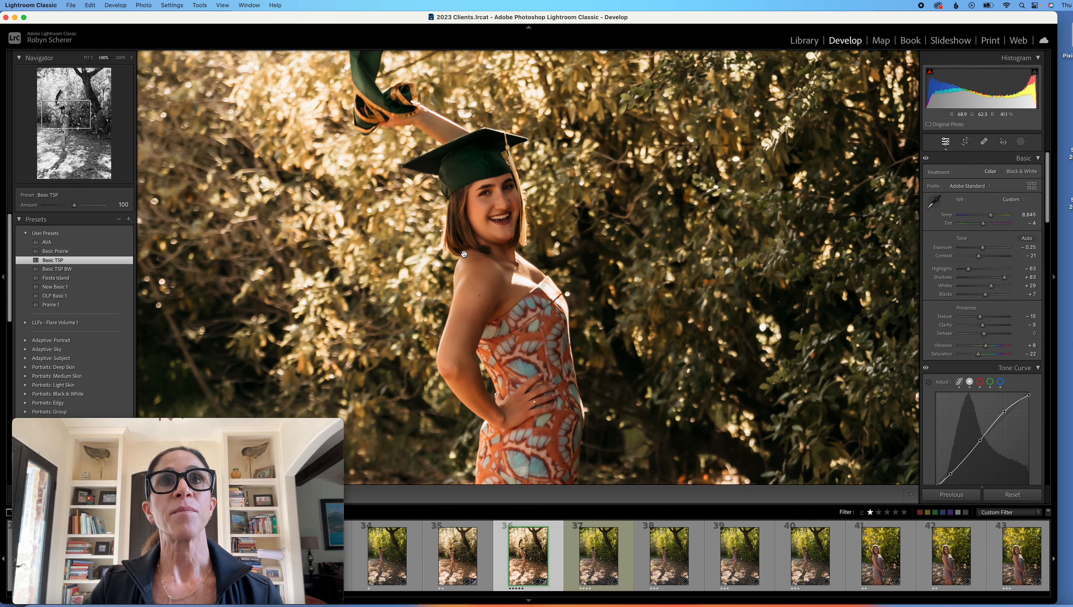
left_click(121, 57)
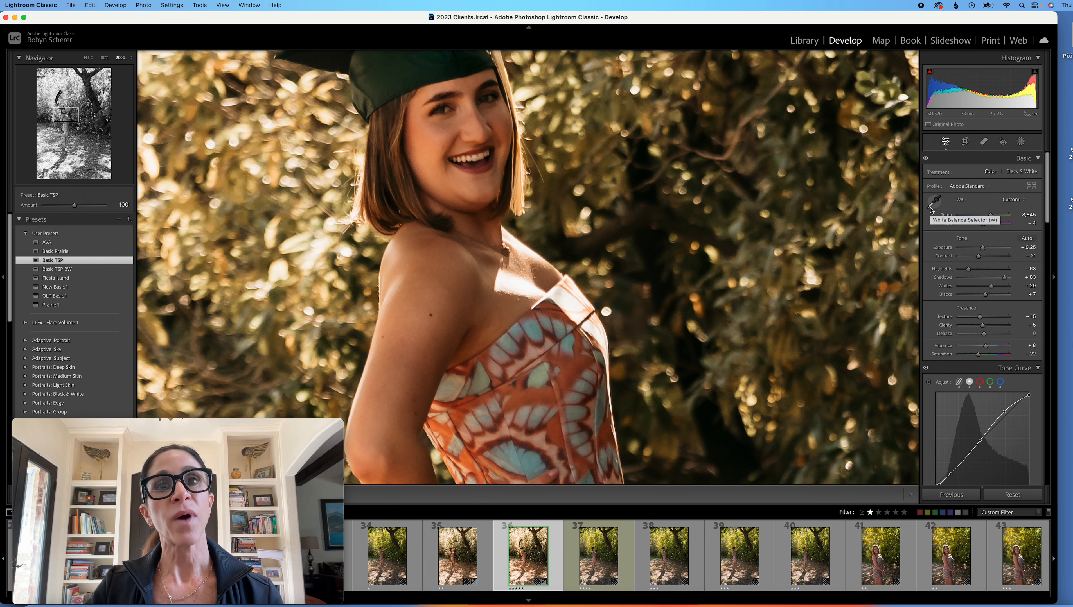
left_click(931, 207)
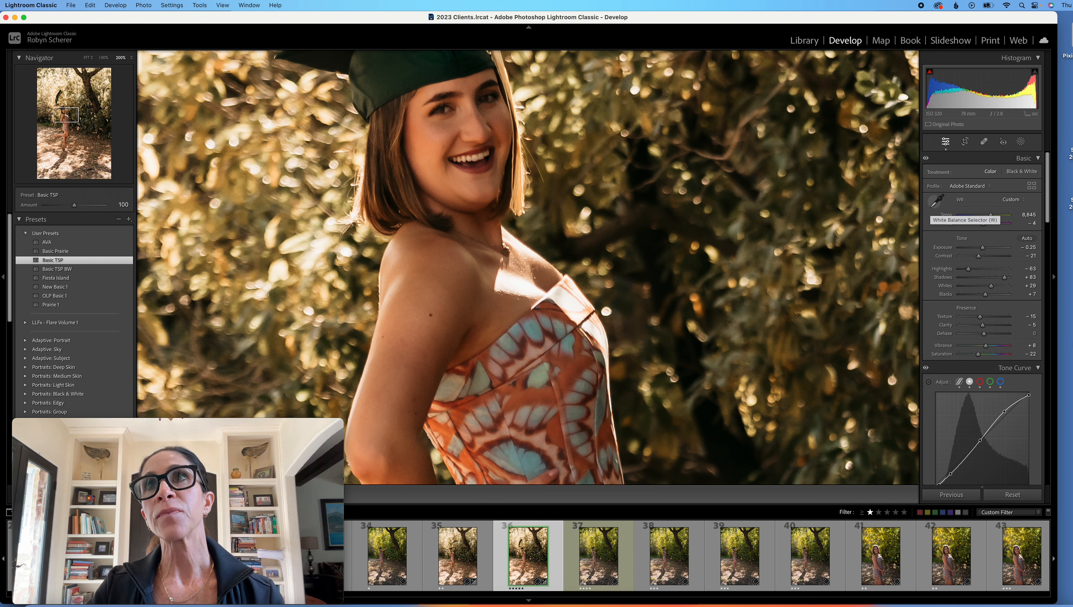
left_click(474, 159)
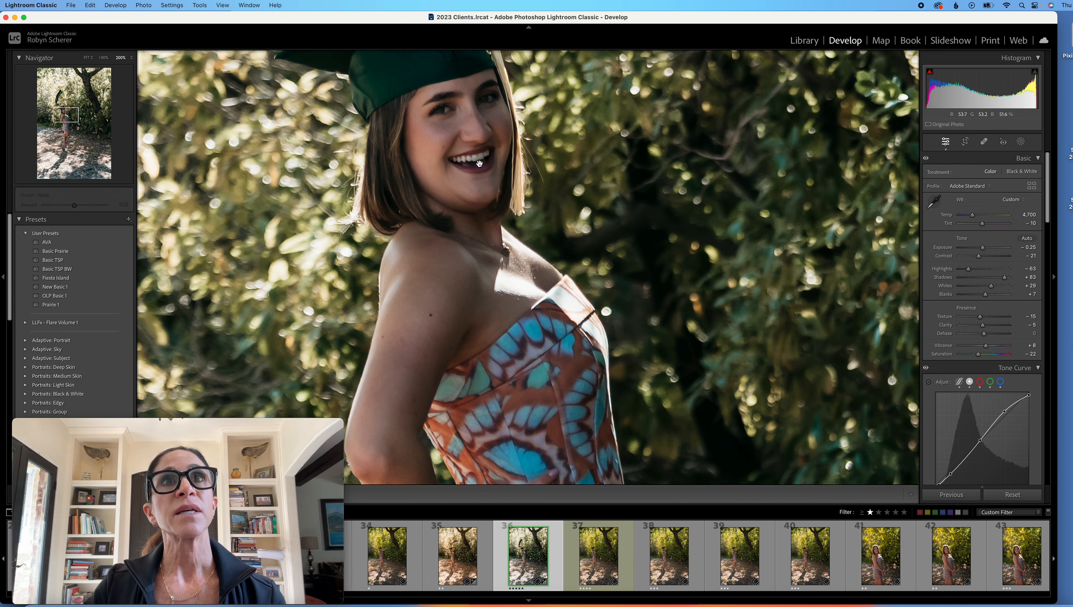
left_click(558, 238)
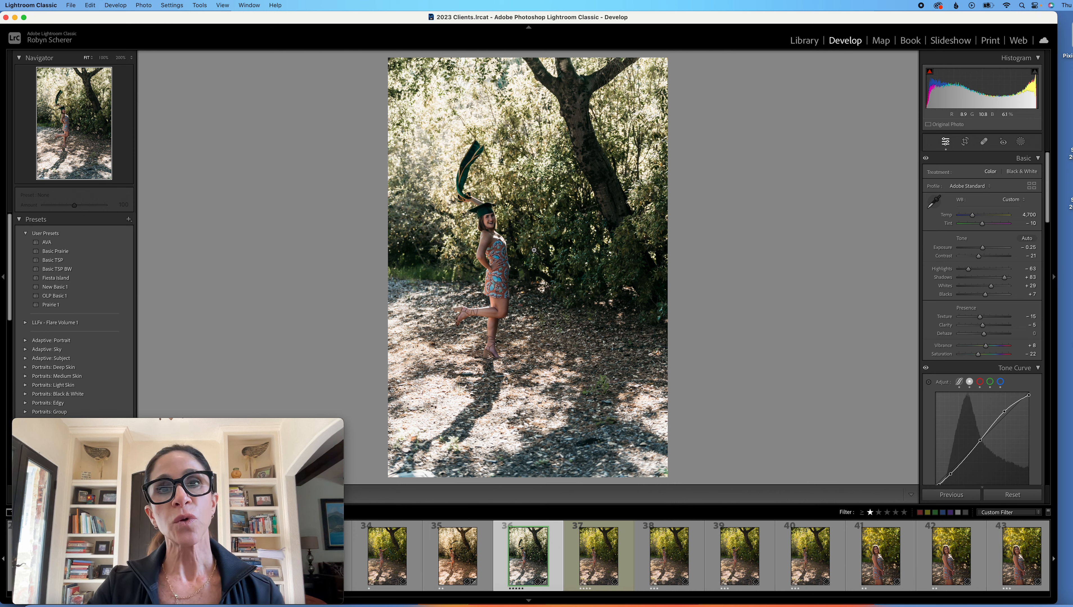
Compare the photo with its before version, and set Temp to 6,842 and Exposure to +0.10
key("backslash")
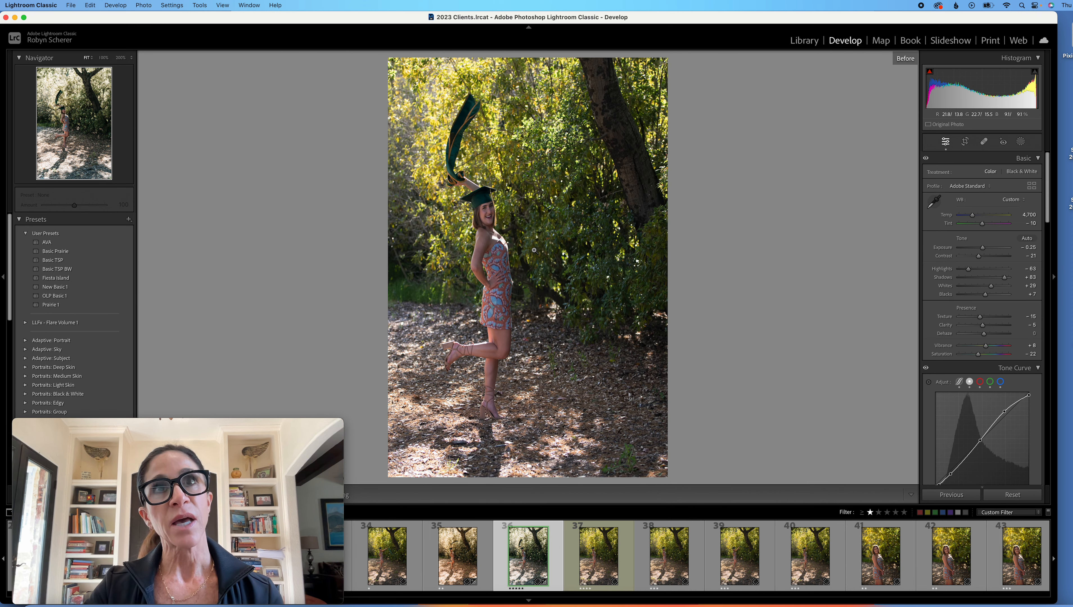
key("backslash")
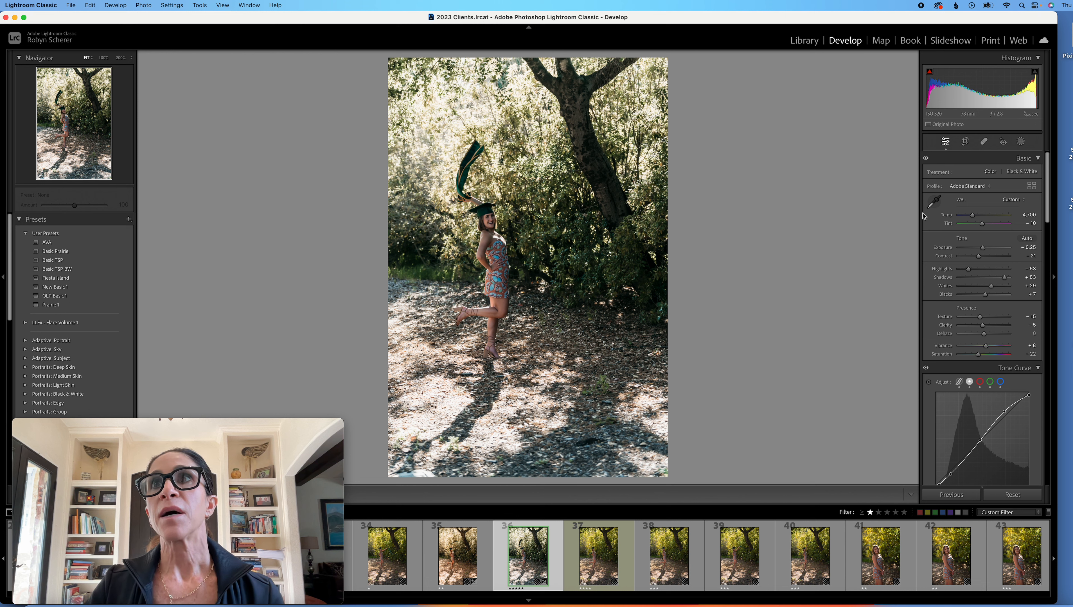
left_click_drag(973, 215, 985, 251)
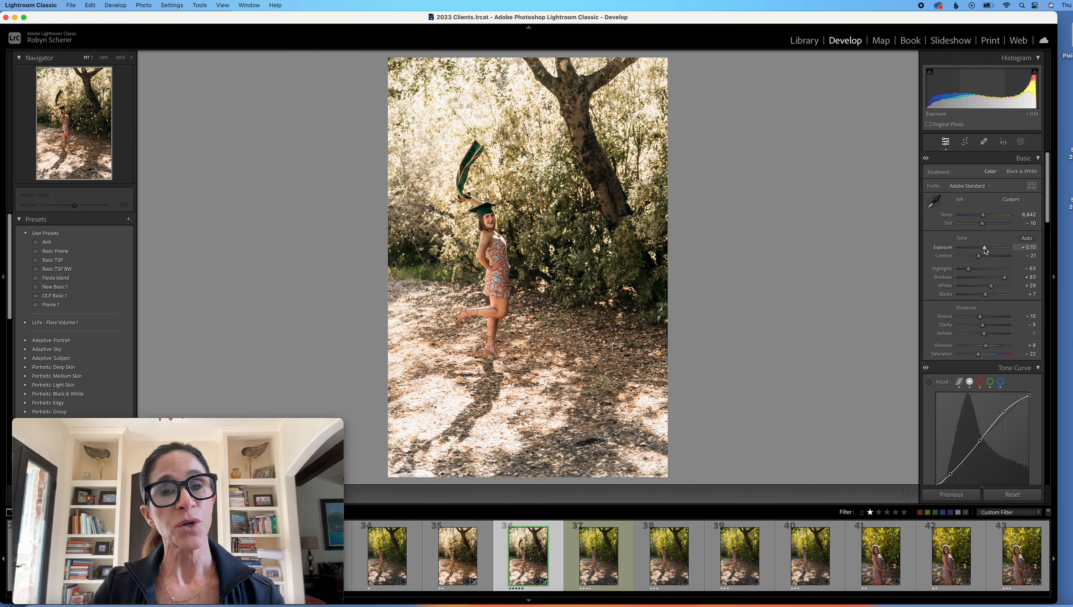
Crop the photo at the 4 x 5 / 8 x 10 aspect ratio closer around the graduate, and set Exposure to −0.05
left_click(966, 146)
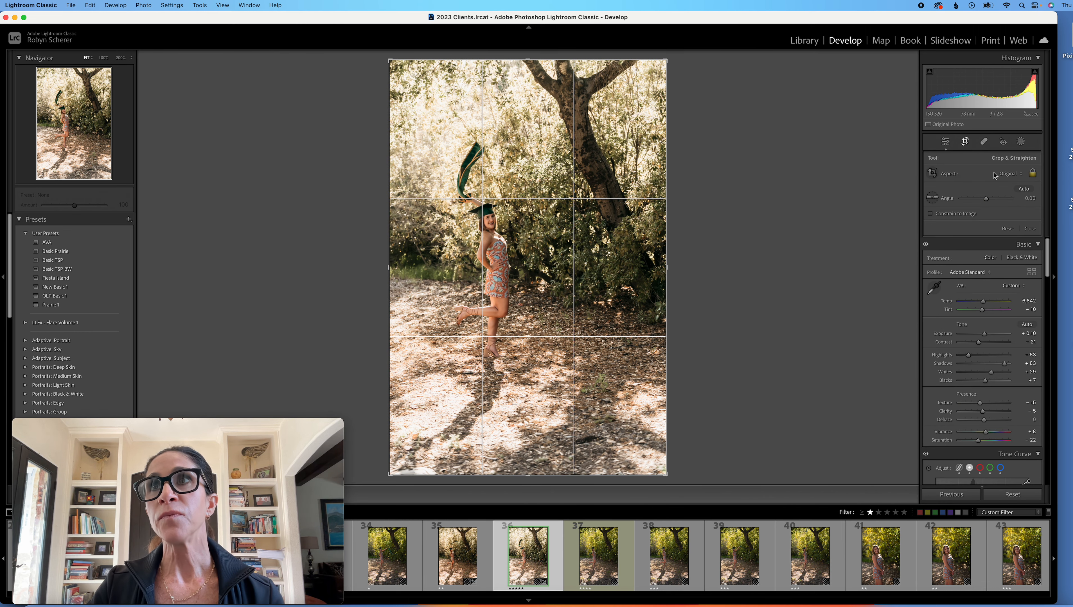
left_click(1006, 175)
left_click(1008, 208)
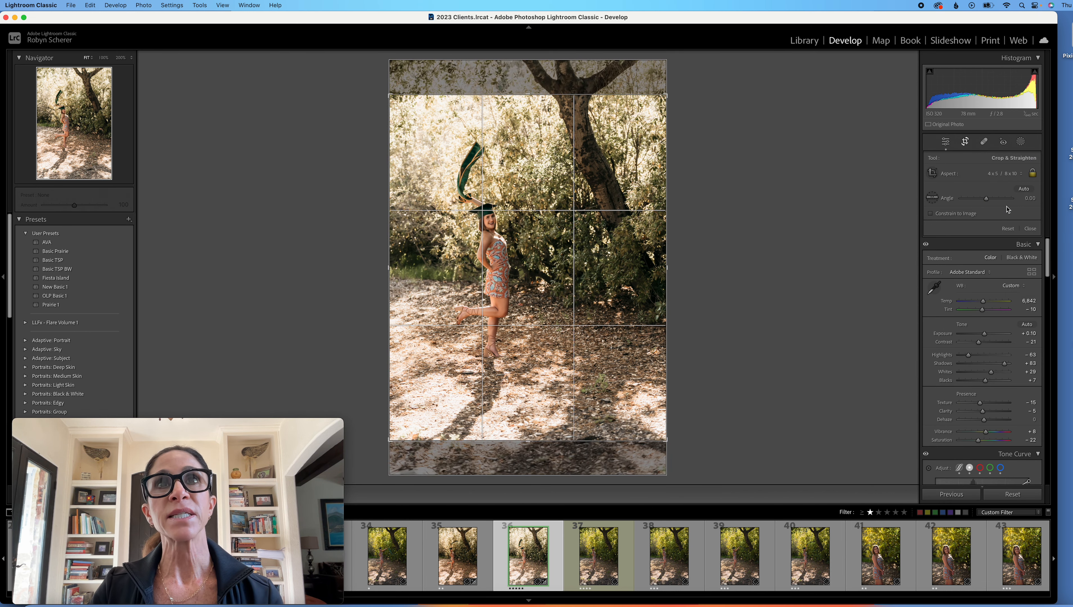
left_click_drag(525, 440, 531, 395)
left_click_drag(543, 280, 548, 256)
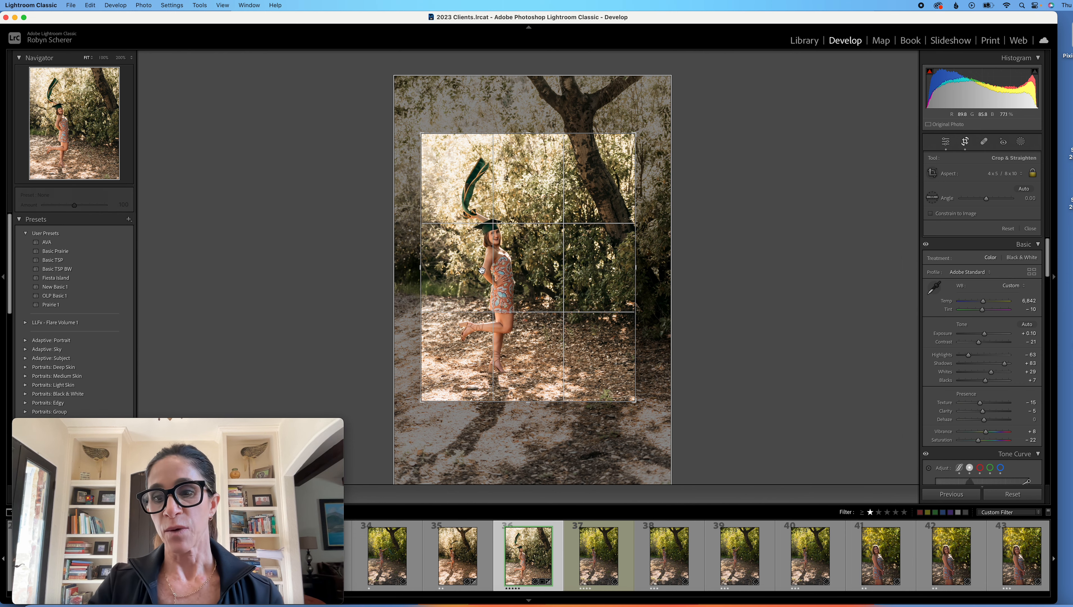
key("Return")
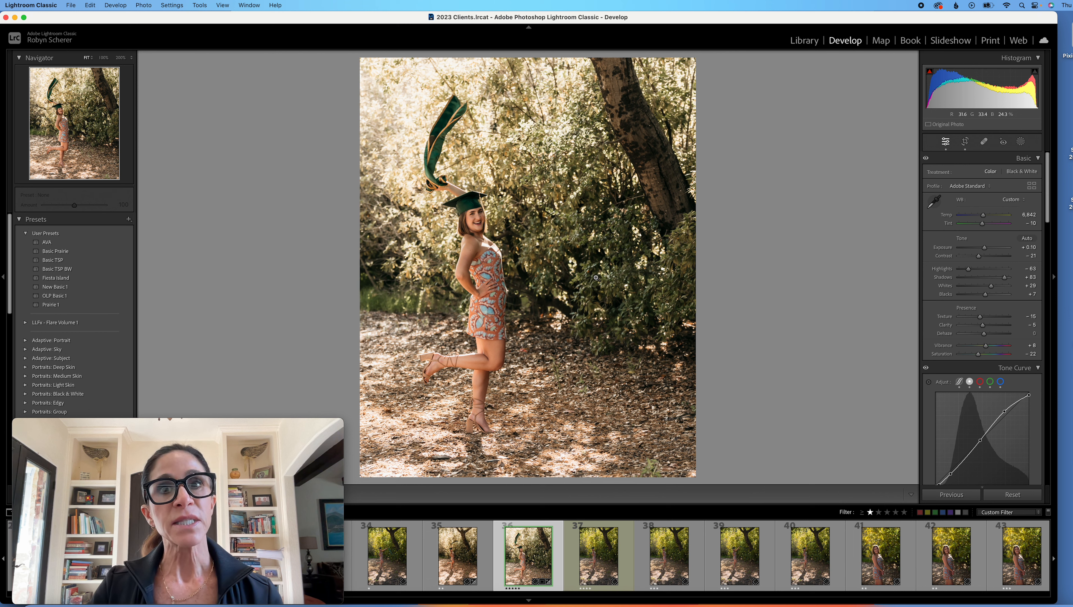
left_click_drag(984, 248, 983, 253)
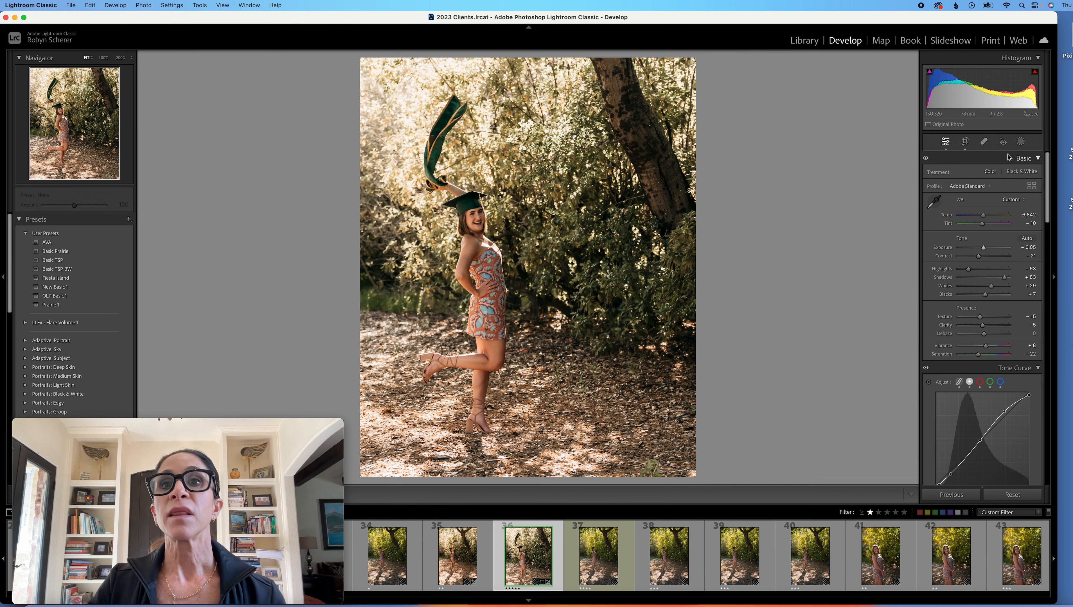
Create a Subject mask of the graduate and set the mask's Exposure to 0.40
left_click(1021, 141)
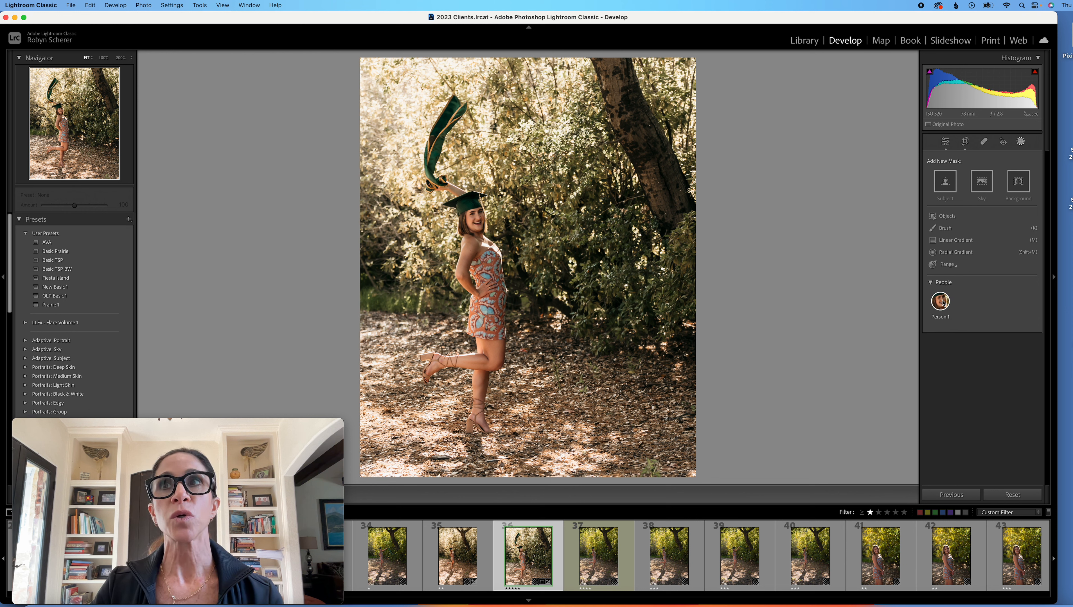
left_click(948, 187)
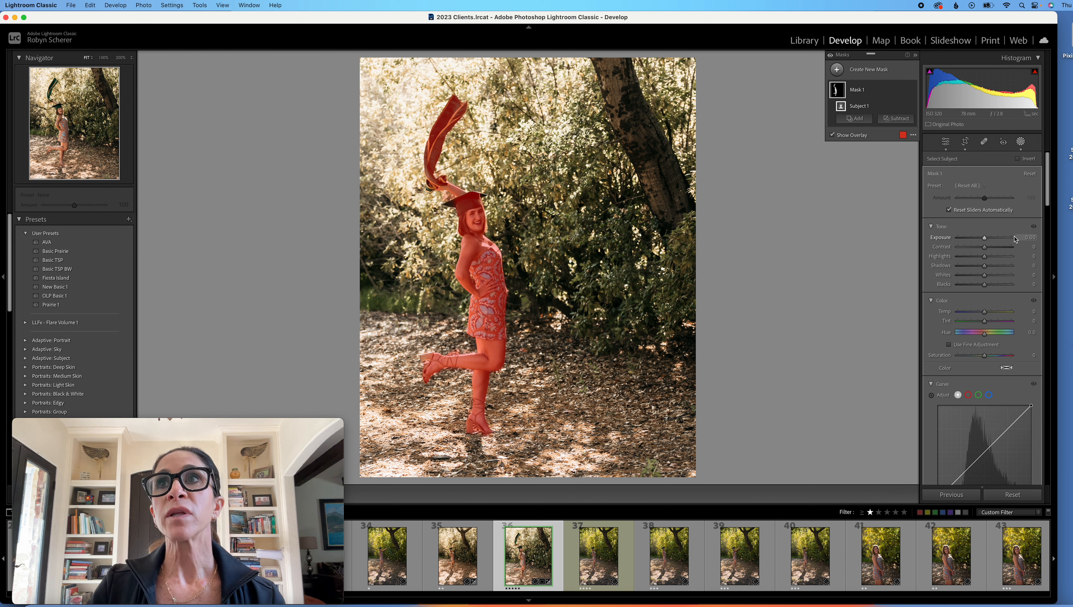
left_click(1028, 237)
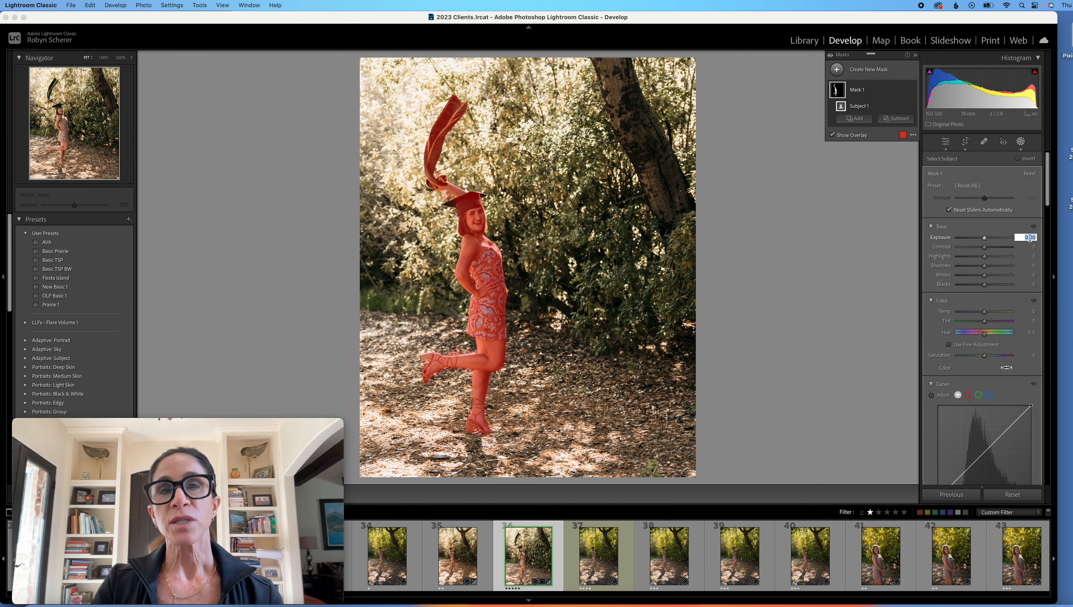
type("0.1")
key("Return")
key("Up")
key("Up")
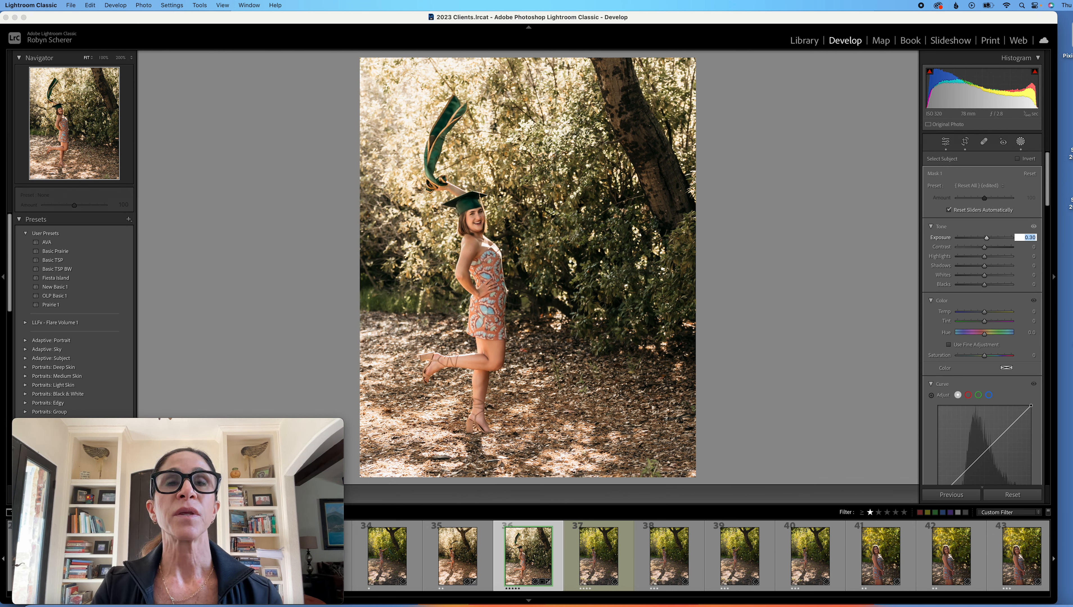
key("Up")
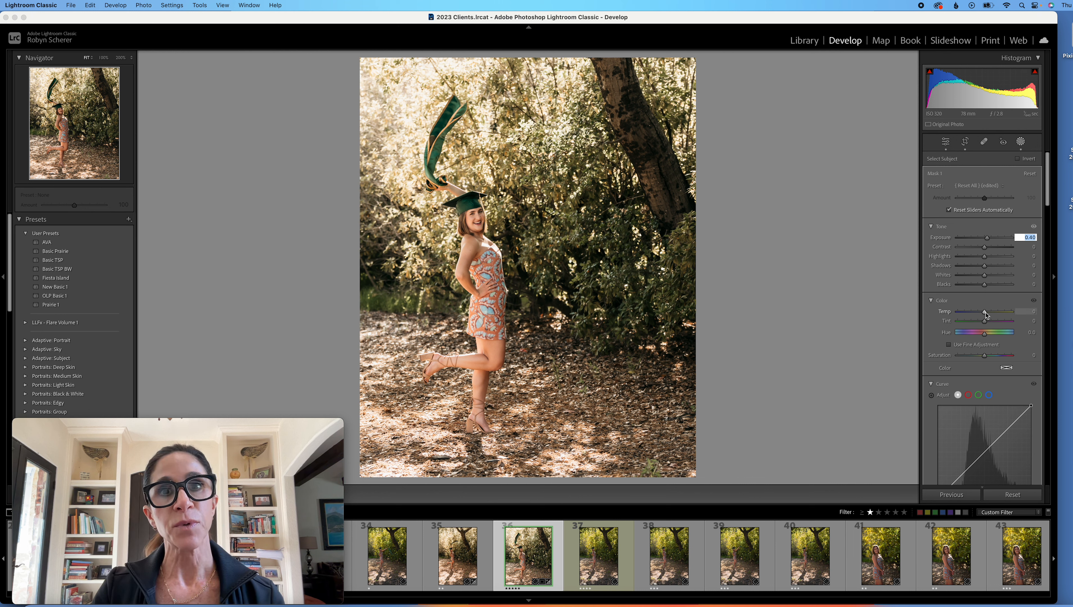
Set the subject mask's Temp to 13 and its Exposure to 0.60, and close masking
left_click_drag(985, 315, 988, 315)
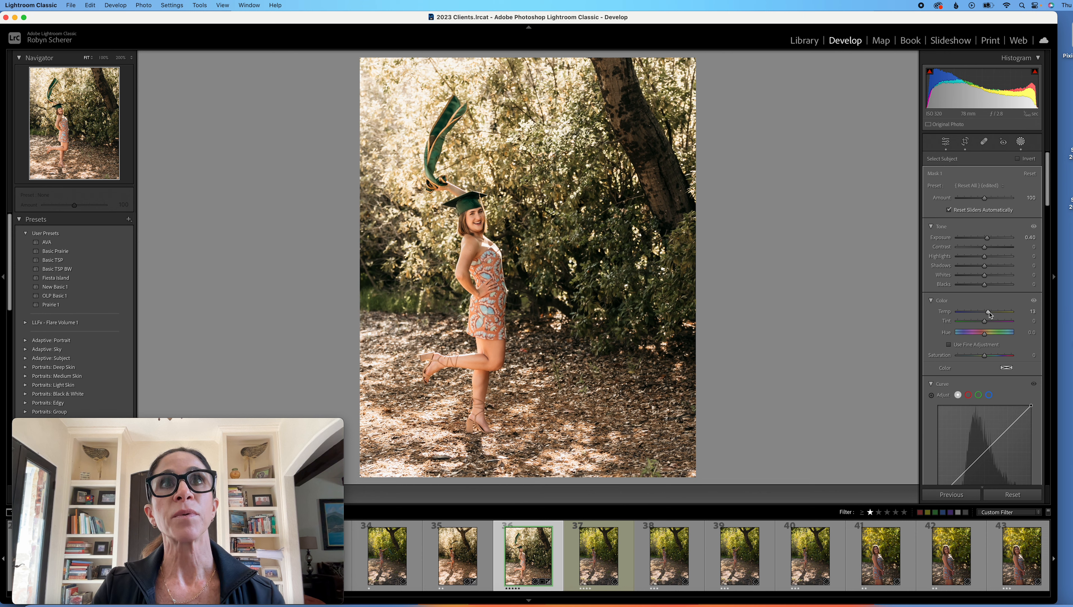
left_click(1030, 239)
key("Up")
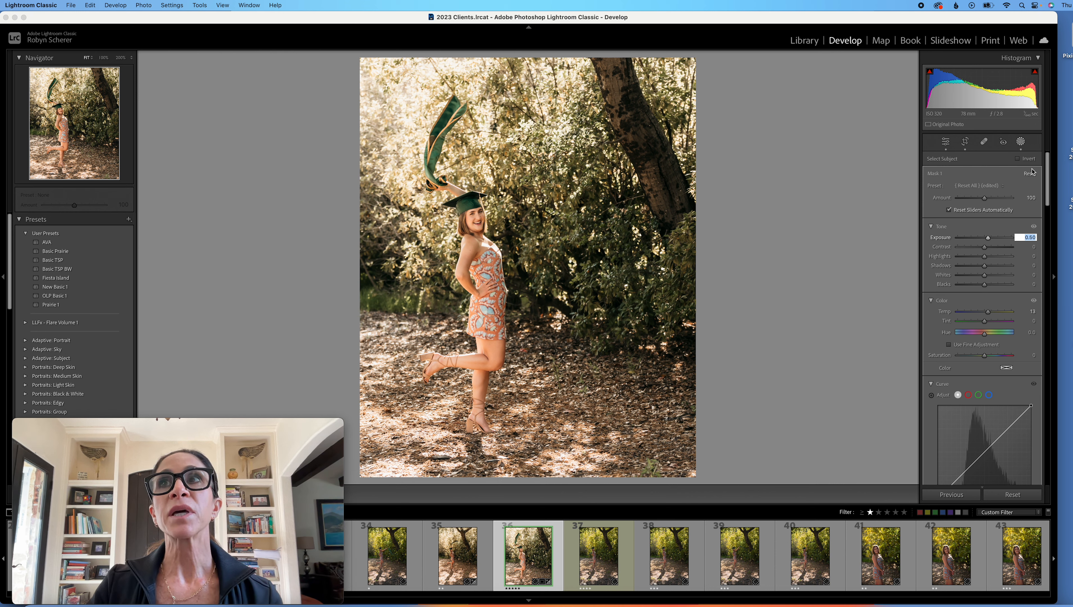
left_click(1020, 144)
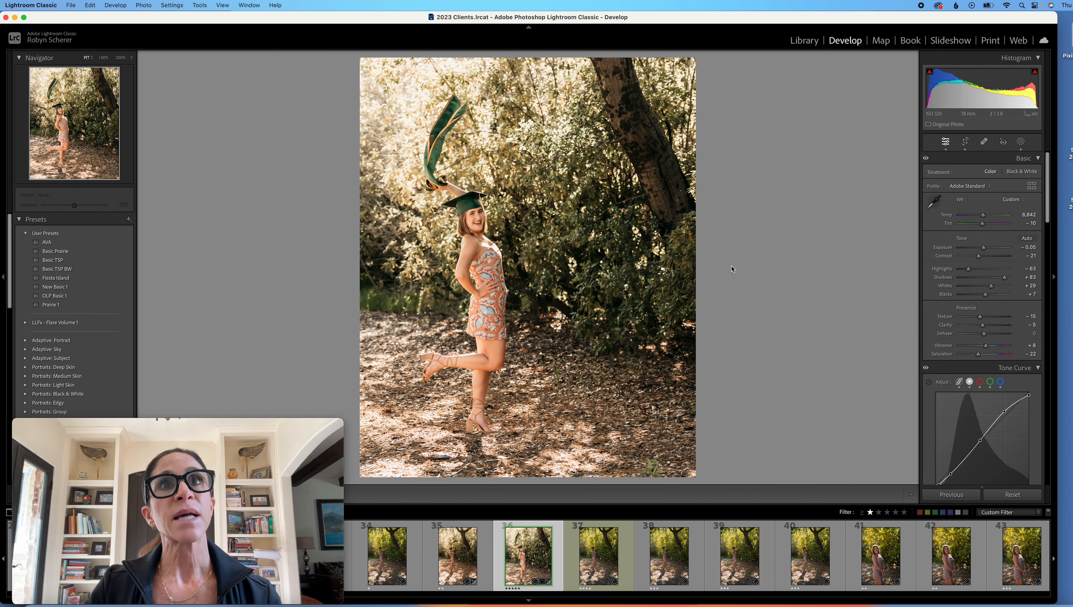
Examine the graduate's face at 100% zoom and preview neutral targets on it with the White Balance Selector, without picking one
left_click(478, 220)
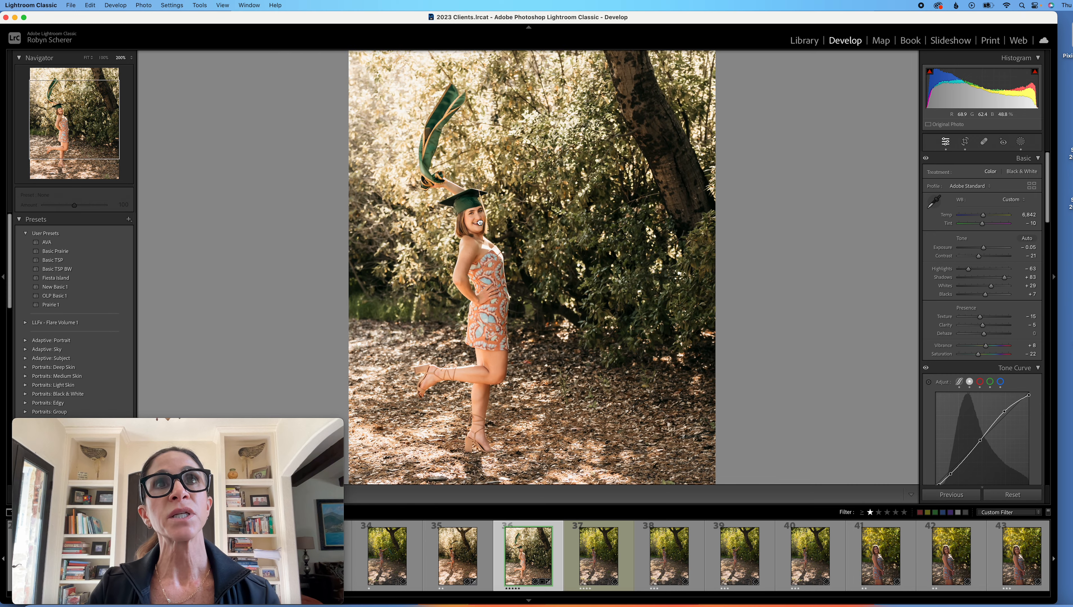
left_click(103, 58)
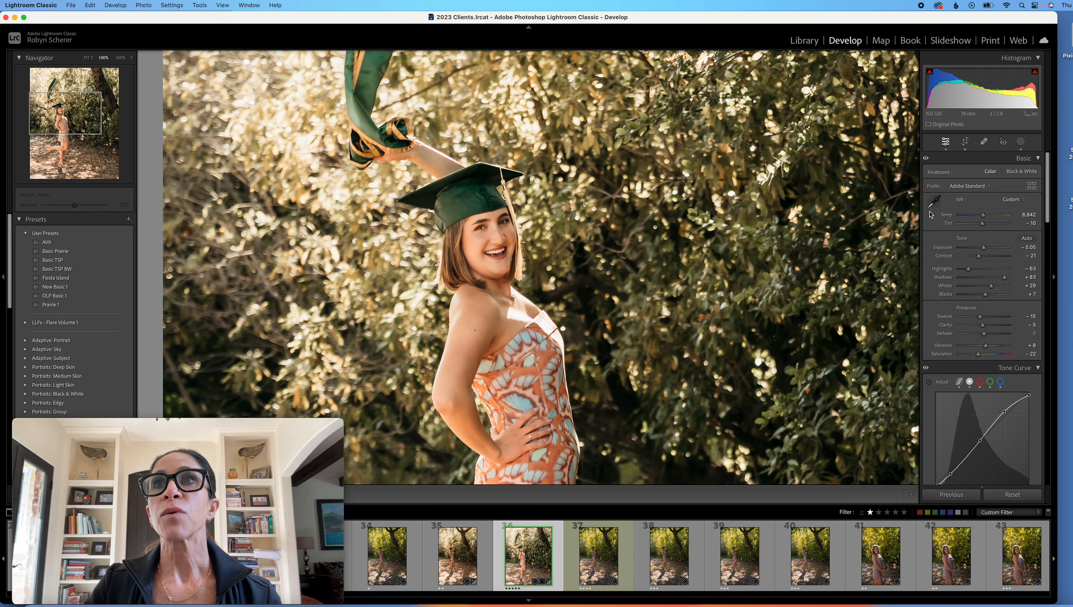
left_click(933, 201)
left_click(935, 200)
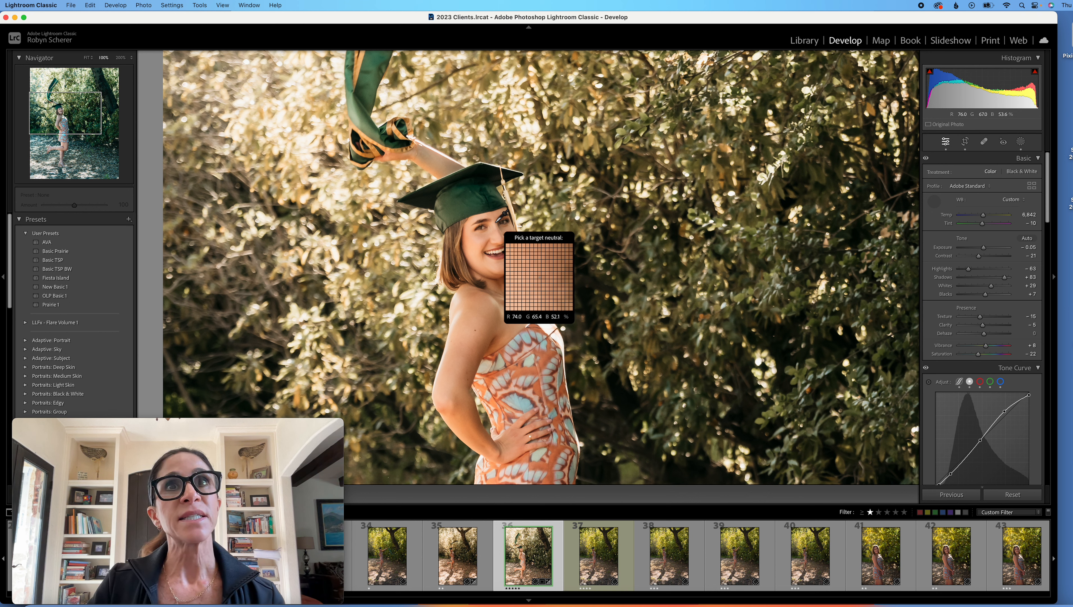
left_click(934, 201)
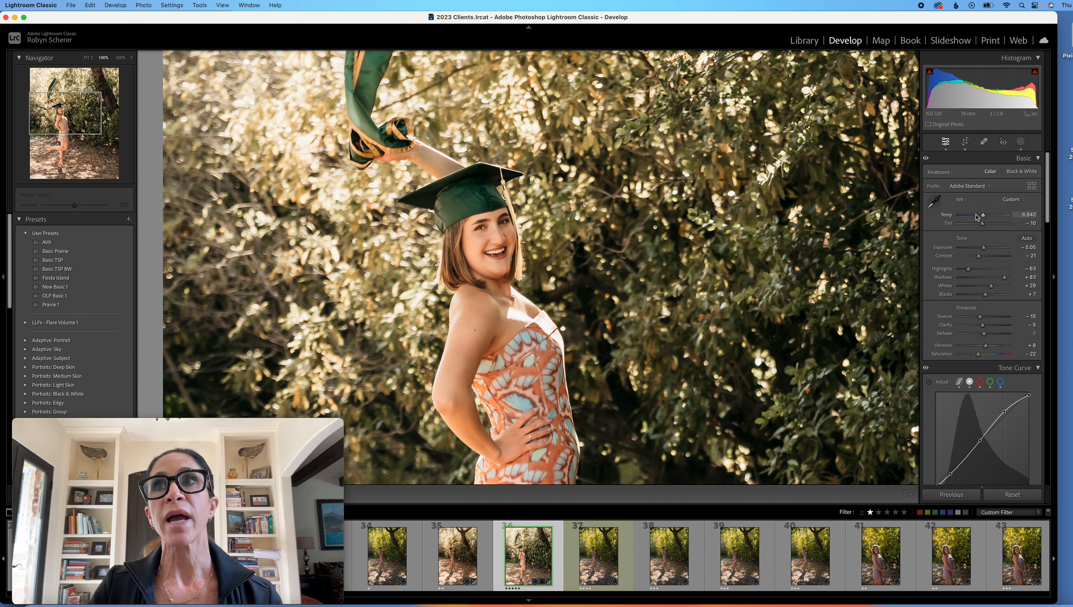
Warm the whole photo to a Temp of 7,606 and raise its Exposure slightly
left_click_drag(985, 217, 988, 217)
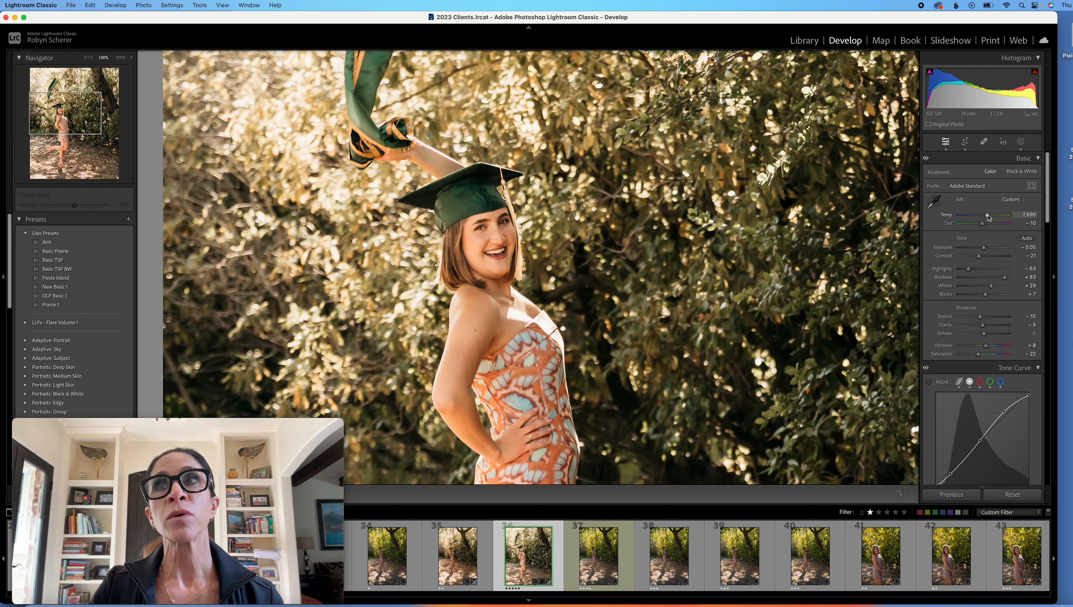
left_click(934, 201)
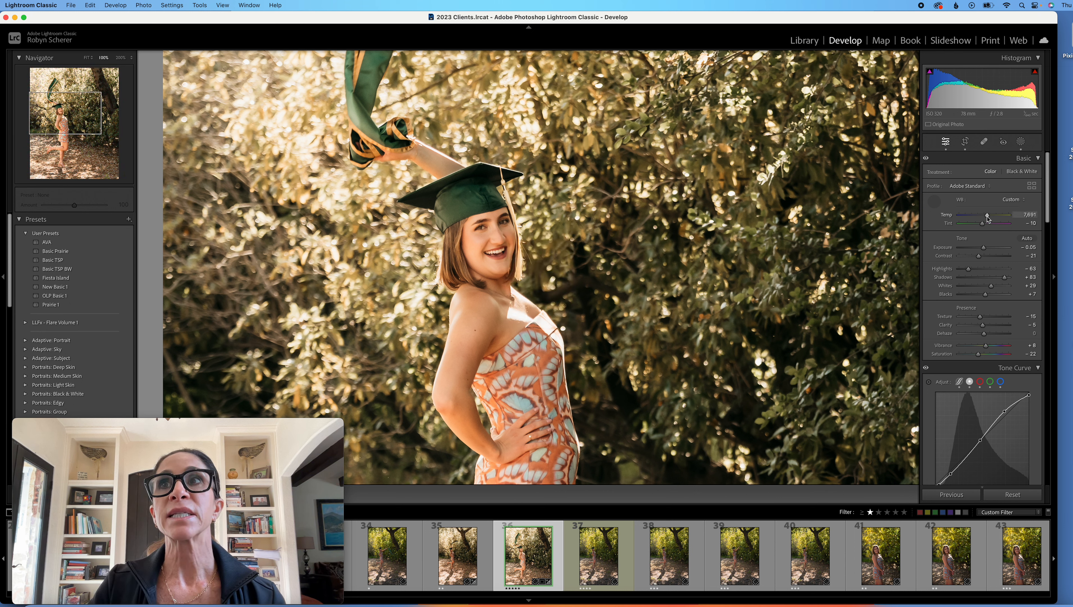
left_click_drag(986, 216, 983, 248)
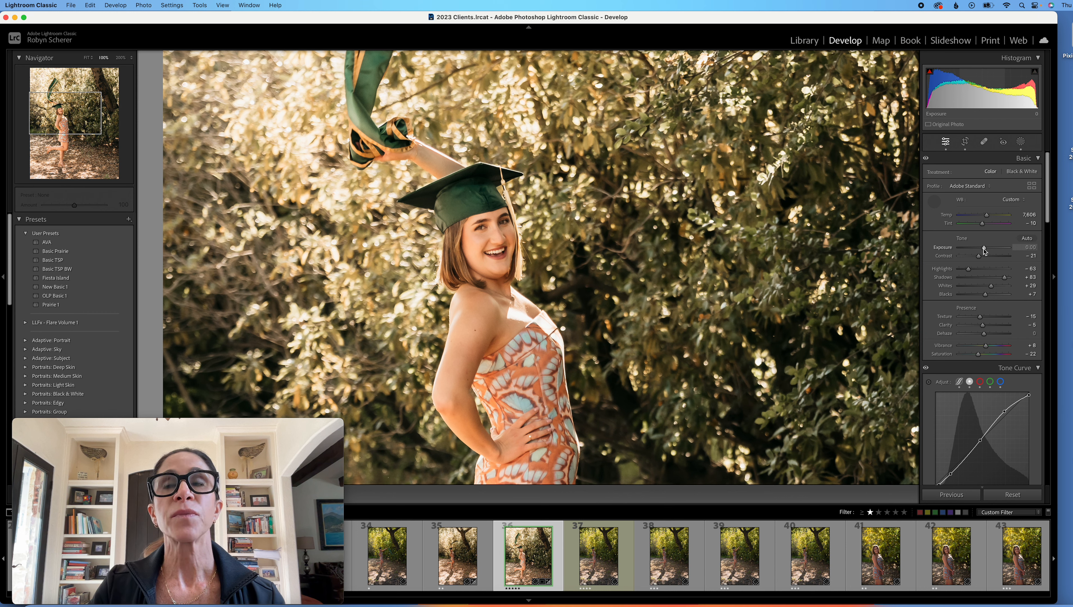
left_click(934, 200)
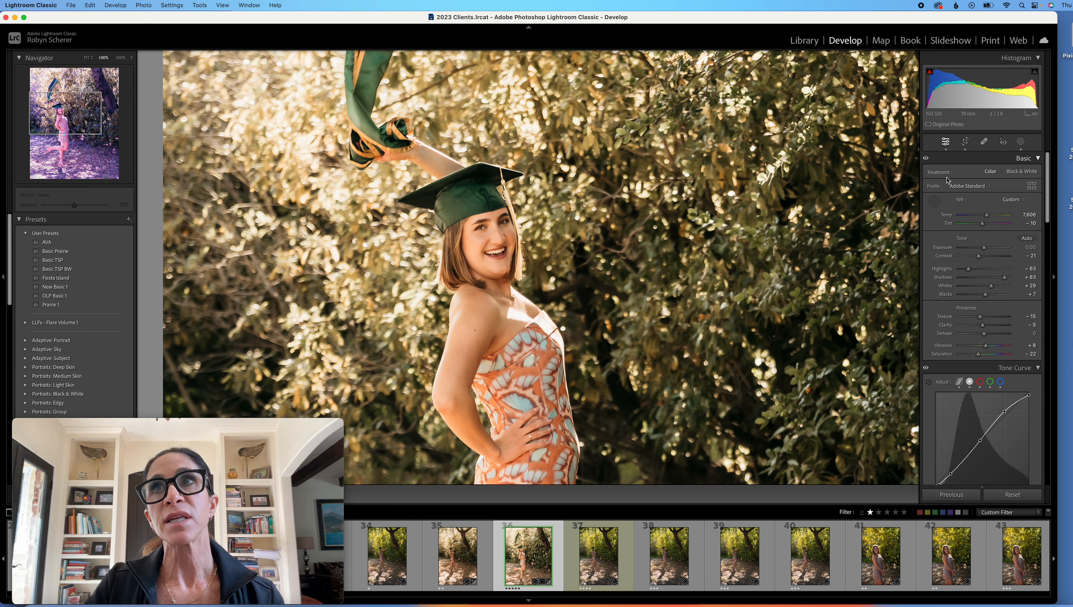
left_click(935, 202)
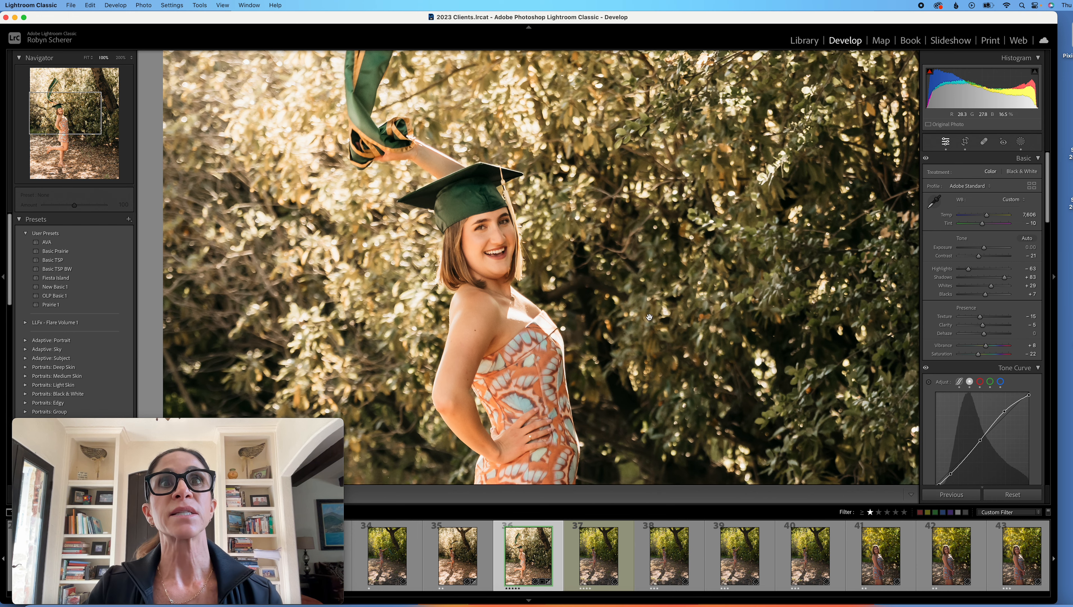
scroll(530, 350, "right", 1)
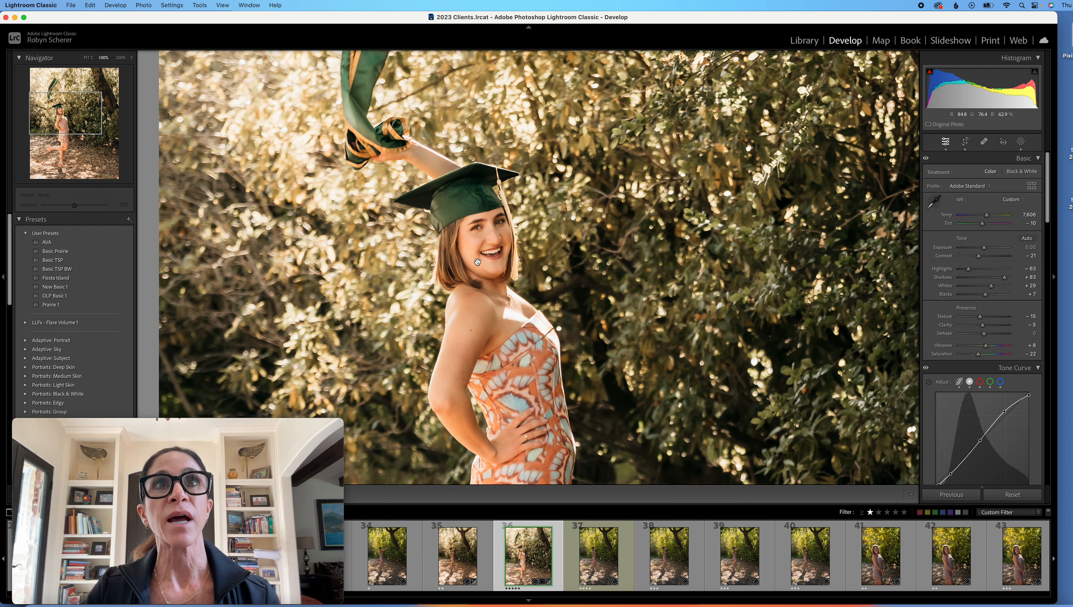
left_click(507, 347)
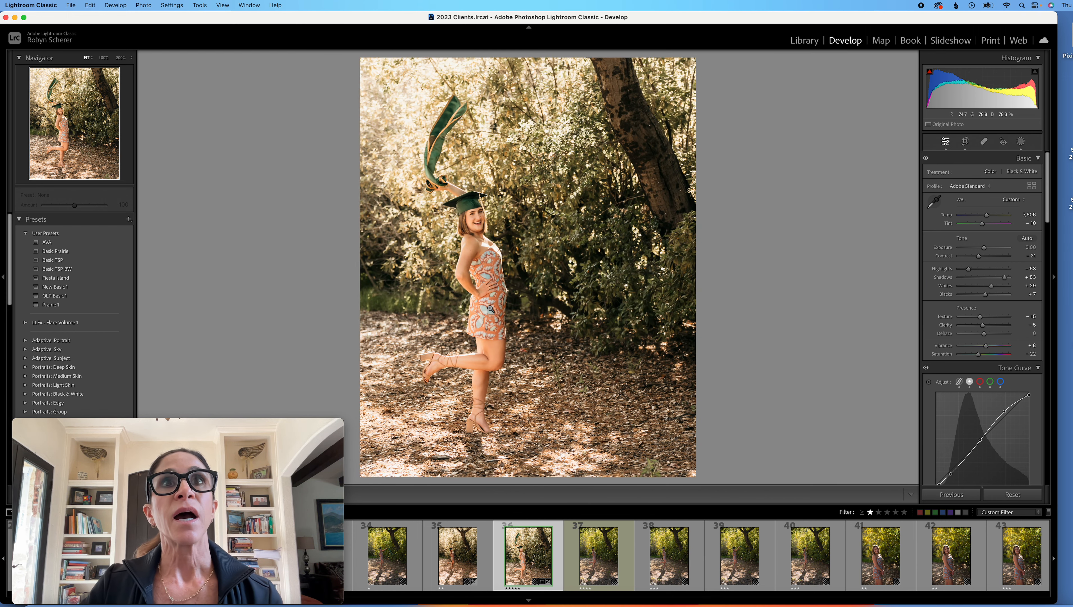
Paint a new brush mask with the Sharp Eyes preset over the graduate's eyes at 100% zoom, and close masking
left_click(483, 237)
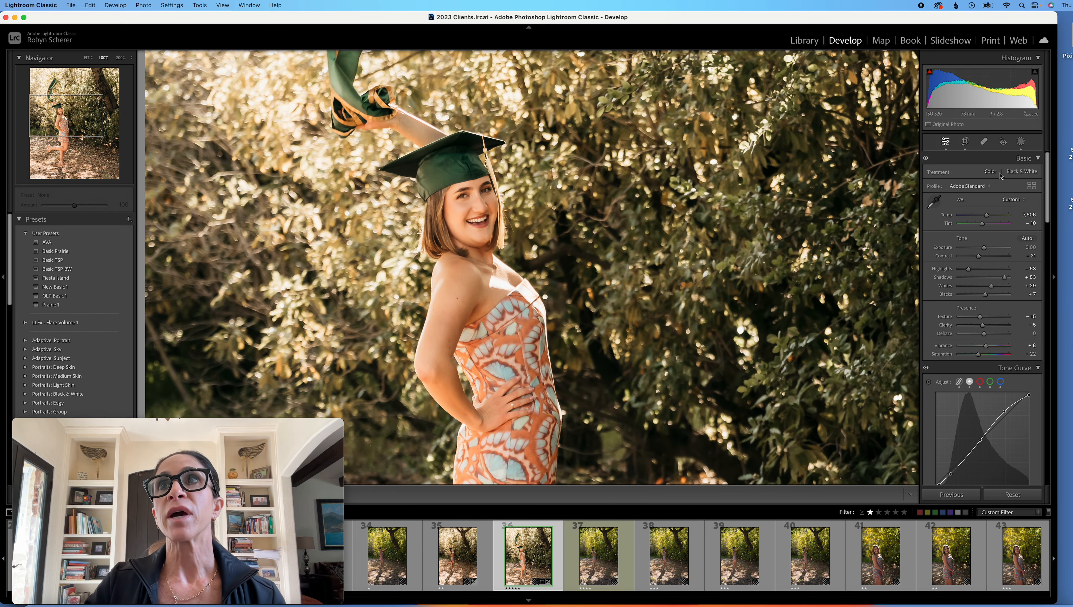
left_click(1020, 142)
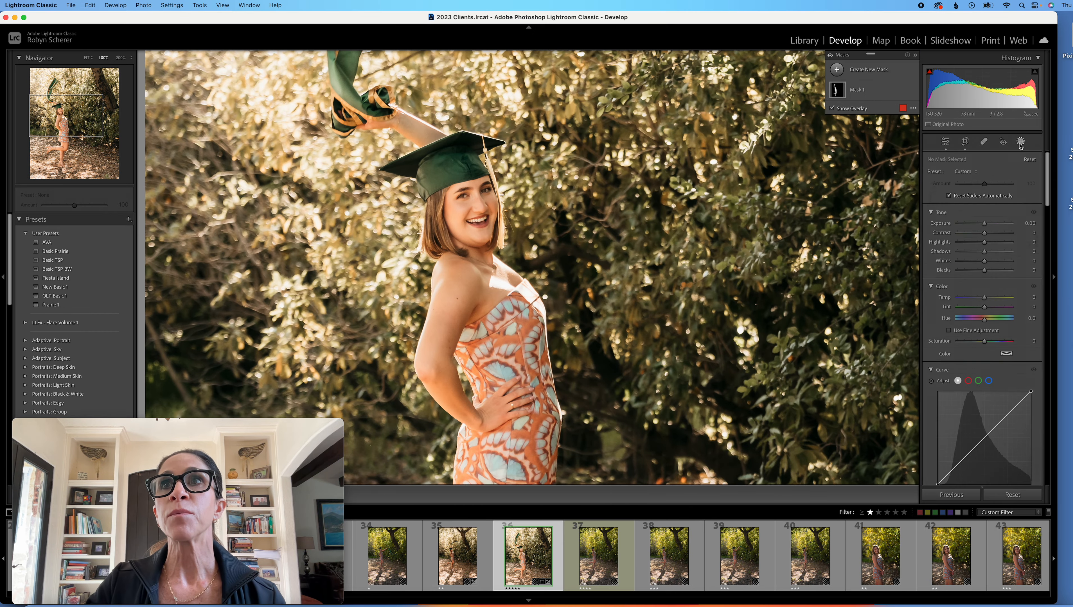
left_click(859, 71)
left_click(878, 152)
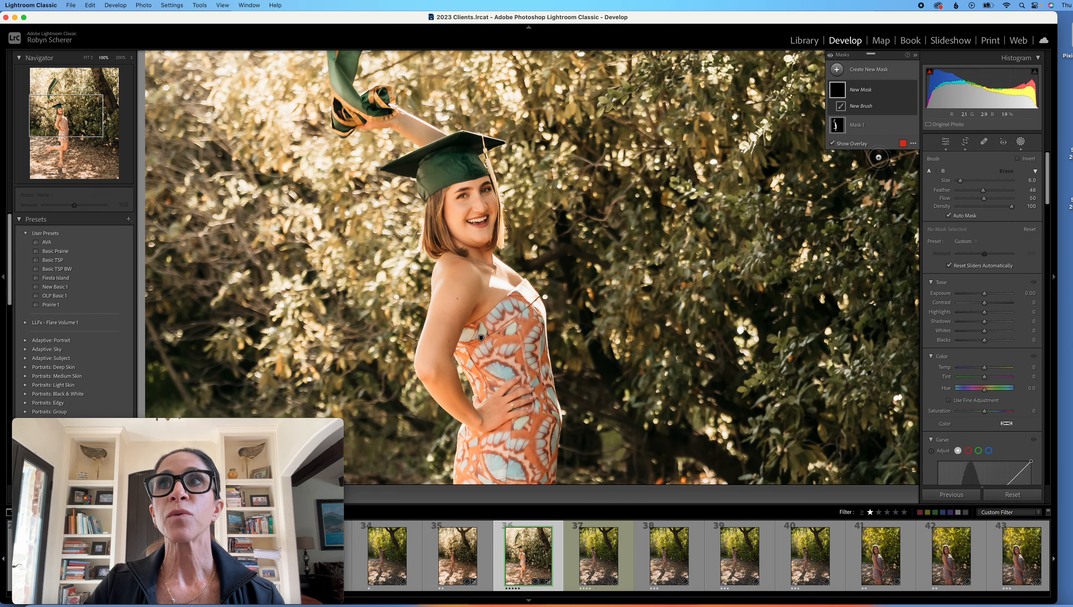
left_click(964, 241)
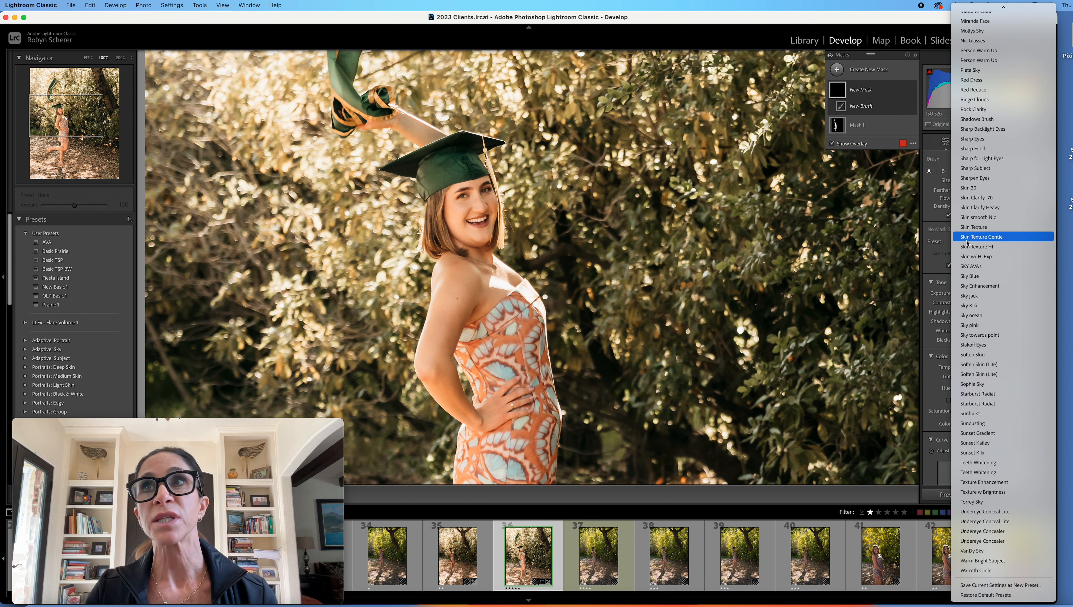
left_click(973, 139)
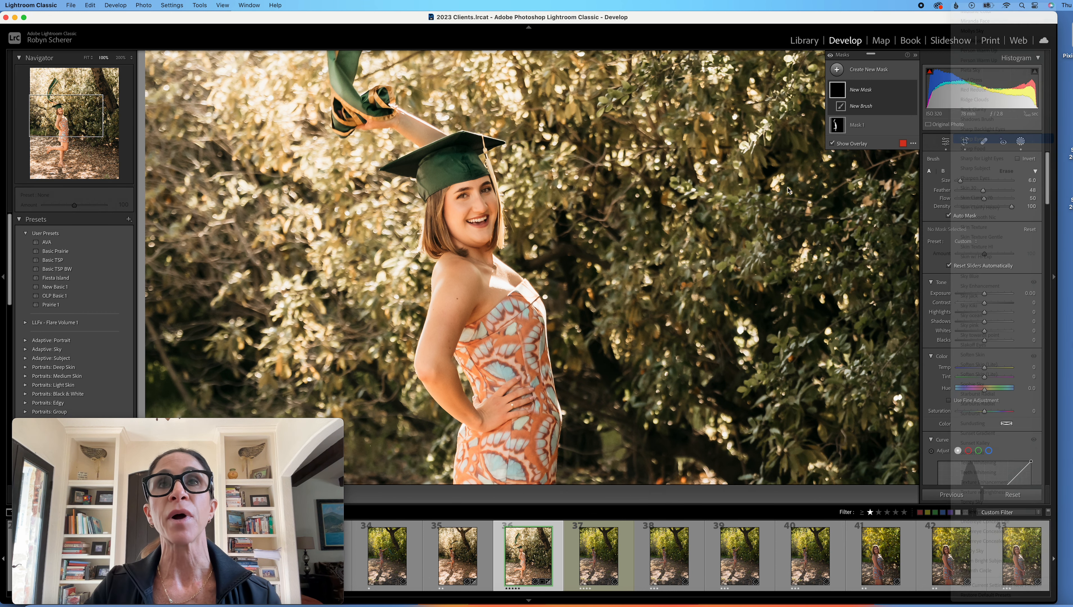
left_click_drag(468, 197, 462, 197)
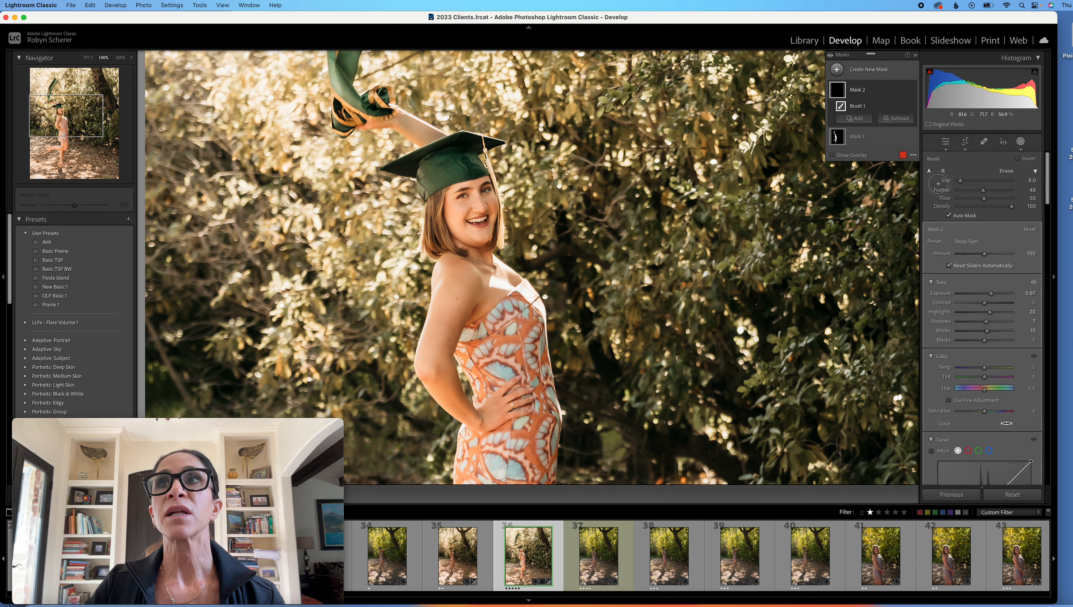
left_click(1020, 142)
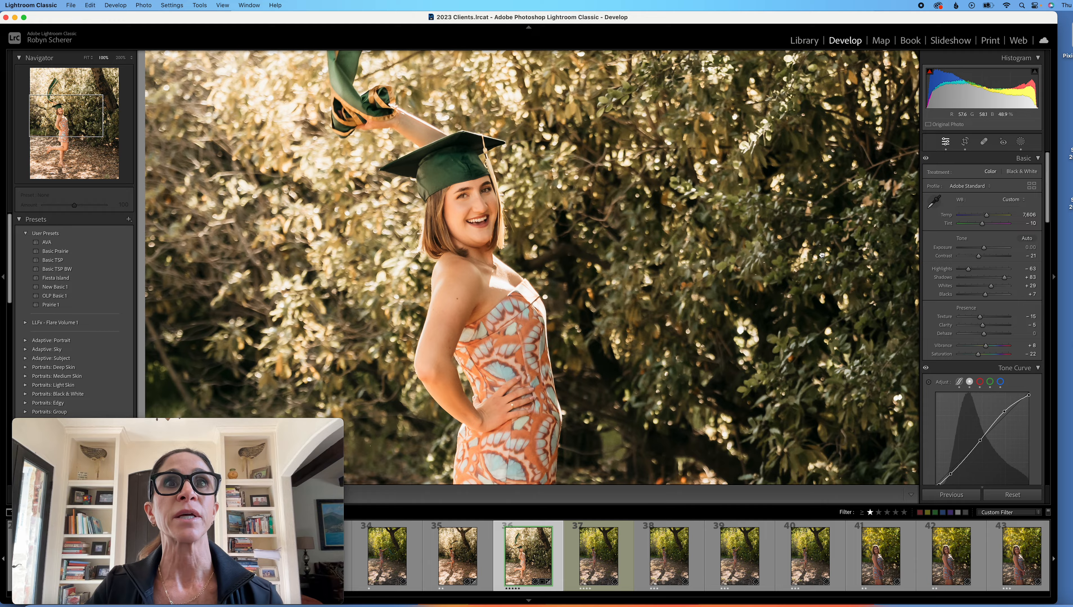
Paint another brush mask with the Skin smooth Nic preset over the graduate's leg, chest and shoulder, and close masking
left_click(822, 258)
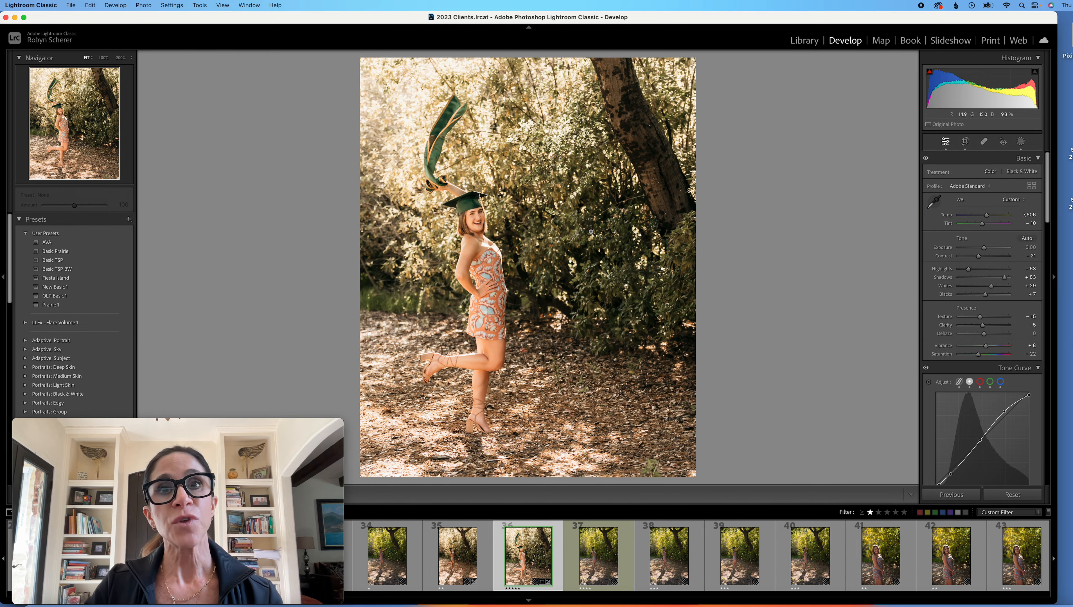
left_click(1021, 142)
left_click(857, 71)
left_click(878, 155)
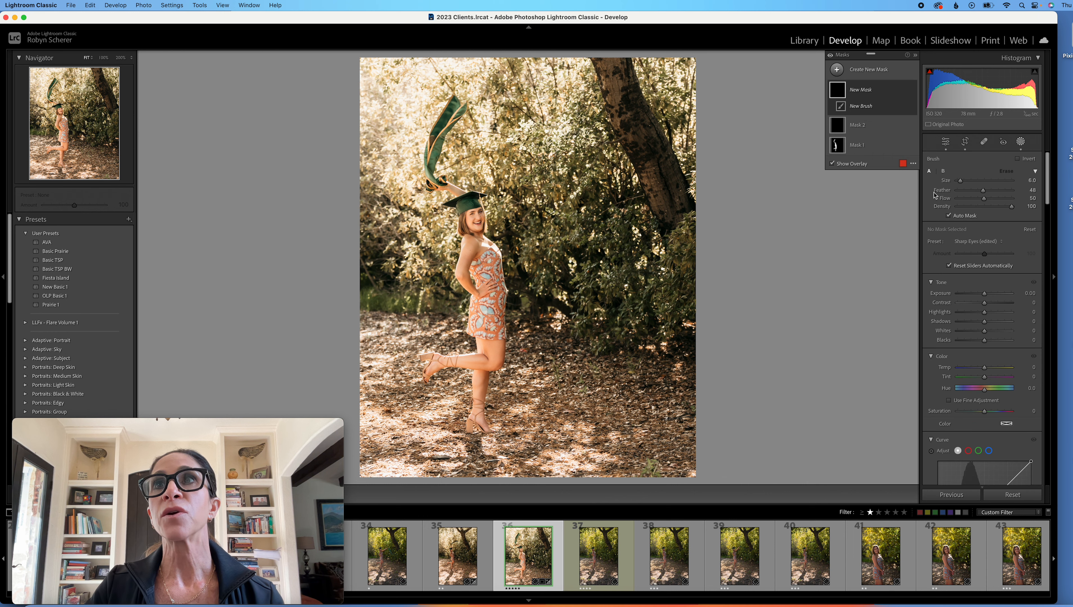
left_click(975, 241)
scroll(975, 244, "down", 15)
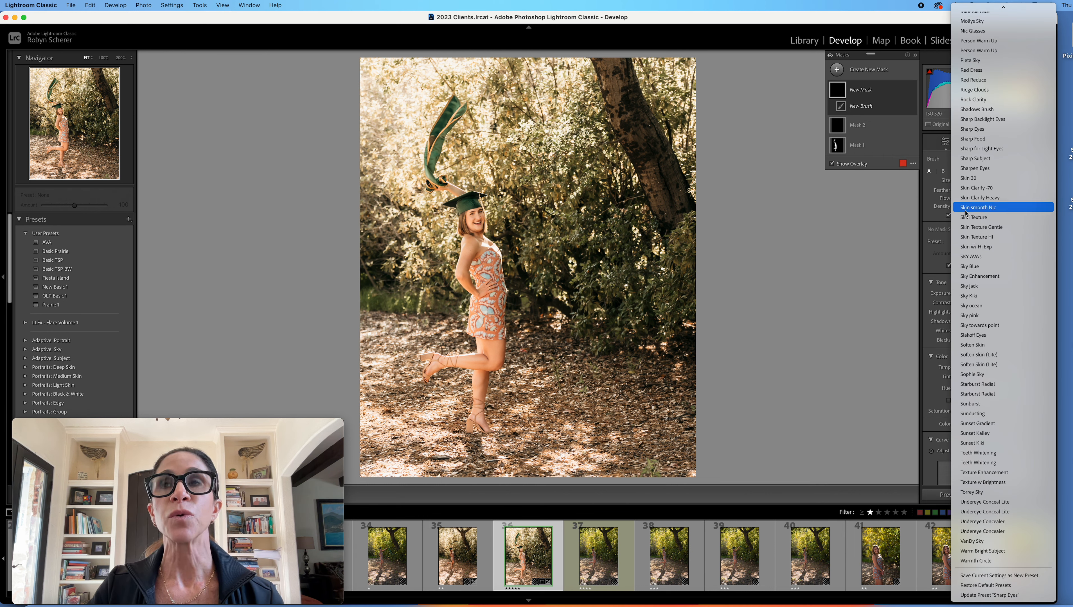
left_click(973, 208)
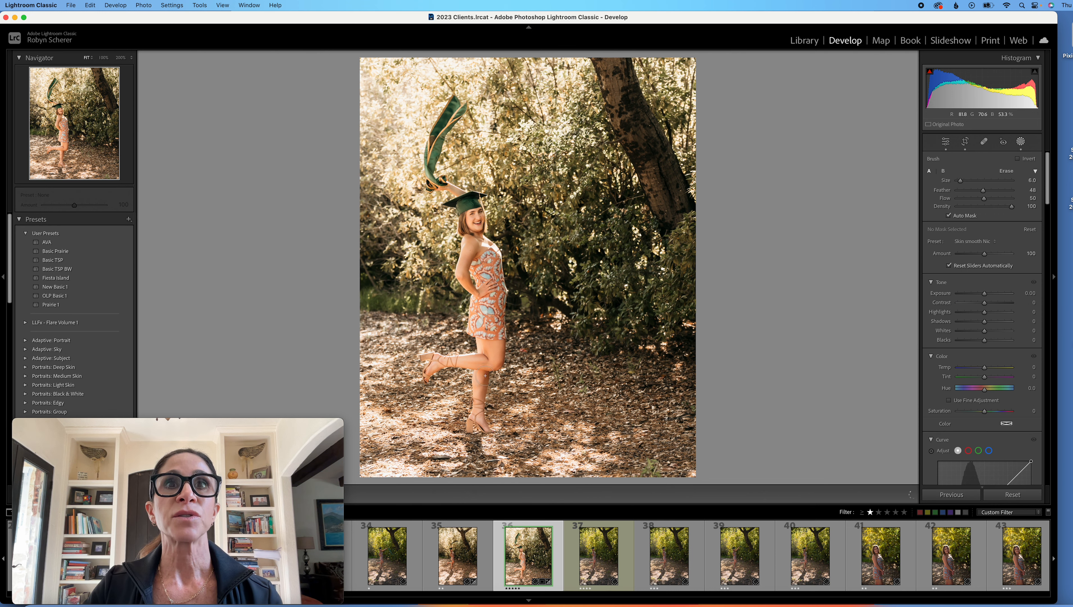
left_click_drag(491, 347, 488, 355)
left_click_drag(490, 244, 465, 260)
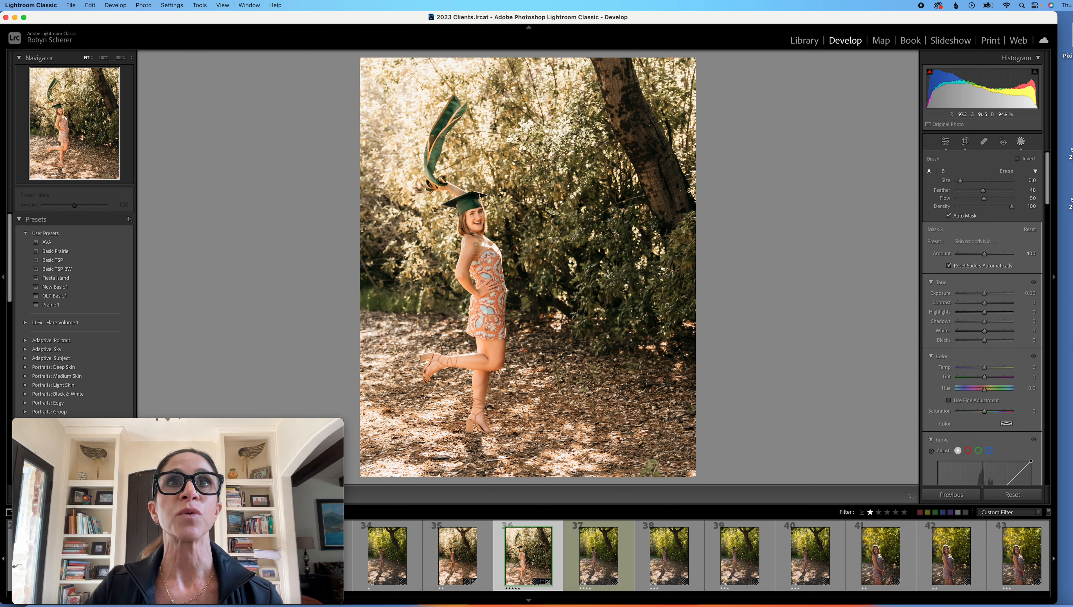
left_click(1020, 141)
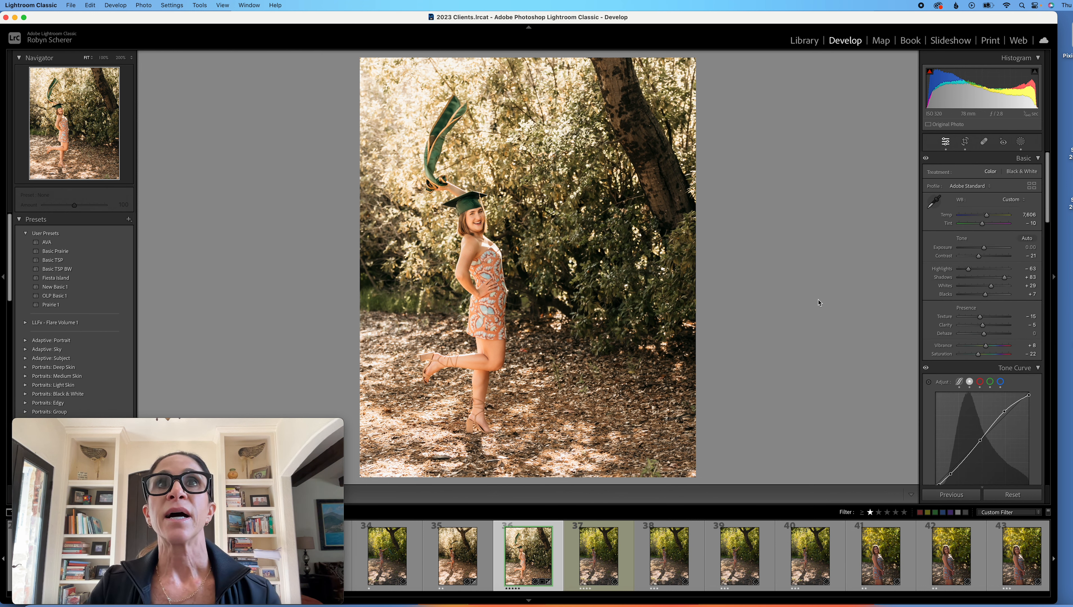
Compare the edited graduation portrait with its before view
key("backslash")
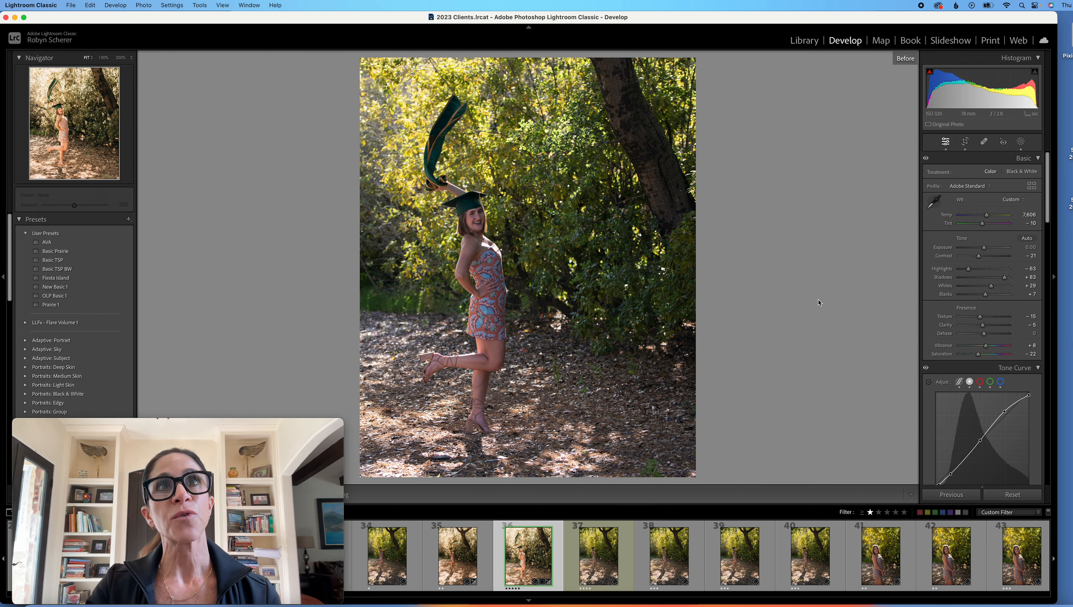
key("backslash")
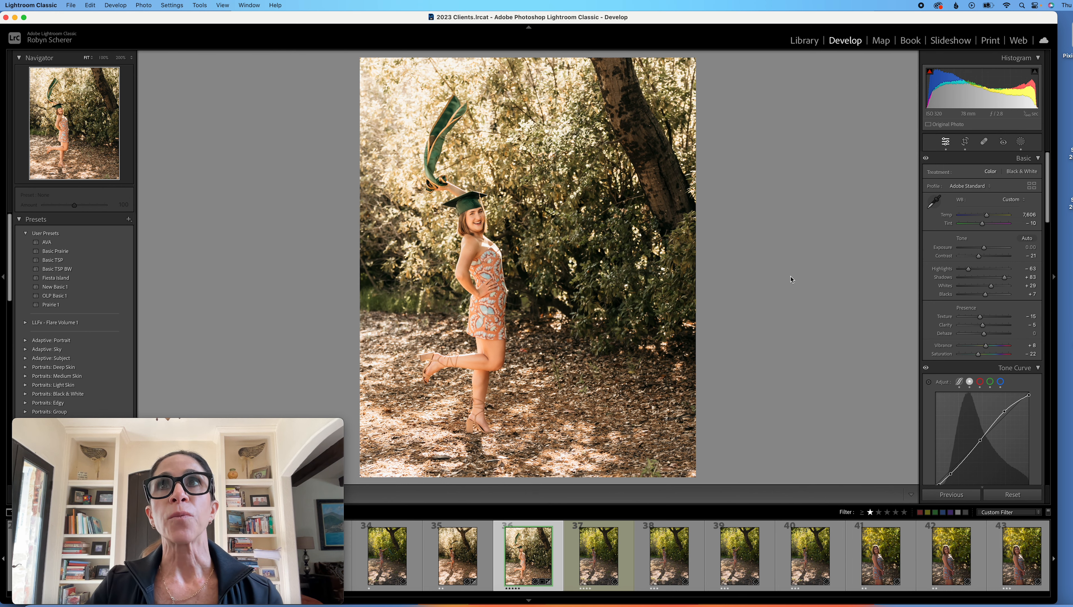
Find photo 319 of the five graduates walking in the Library grid, open it in Develop and check its before view
left_click(804, 43)
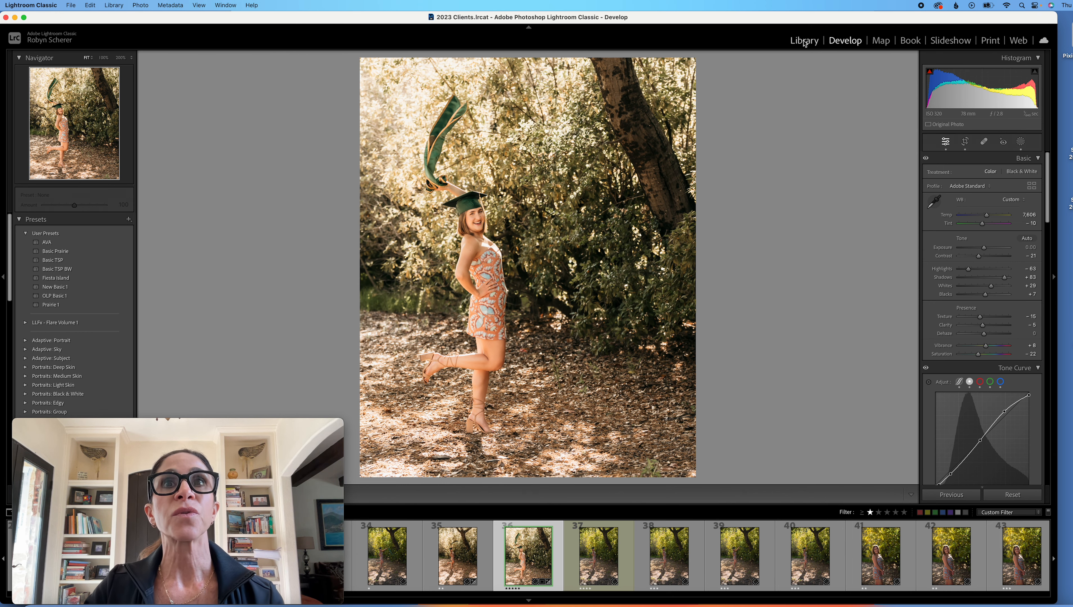
scroll(709, 245, "down", 5)
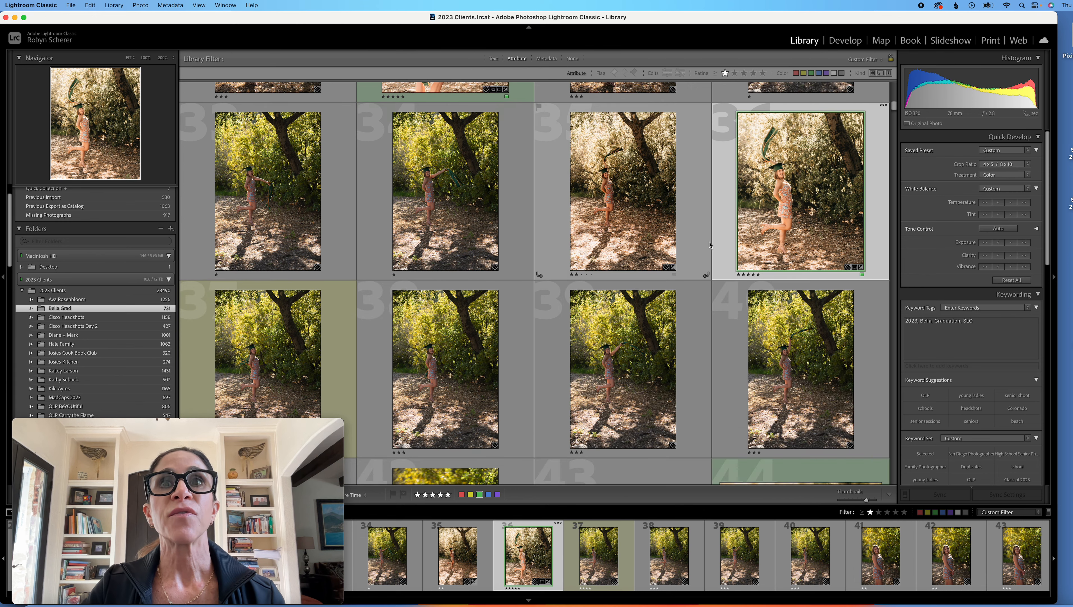
scroll(709, 245, "down", 15)
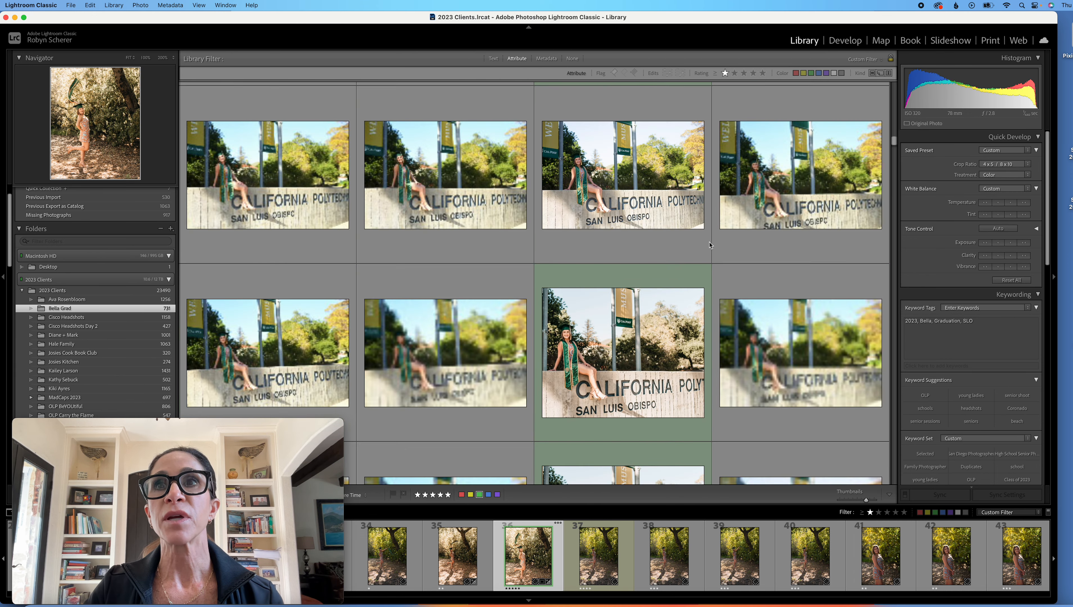
scroll(709, 246, "down", 15)
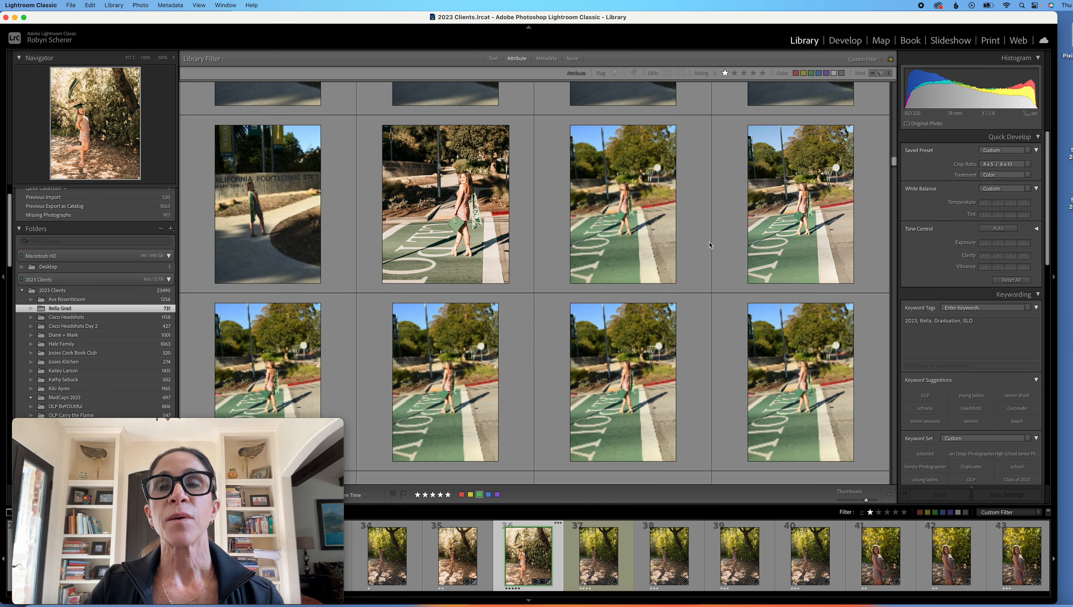
scroll(709, 245, "down", 15)
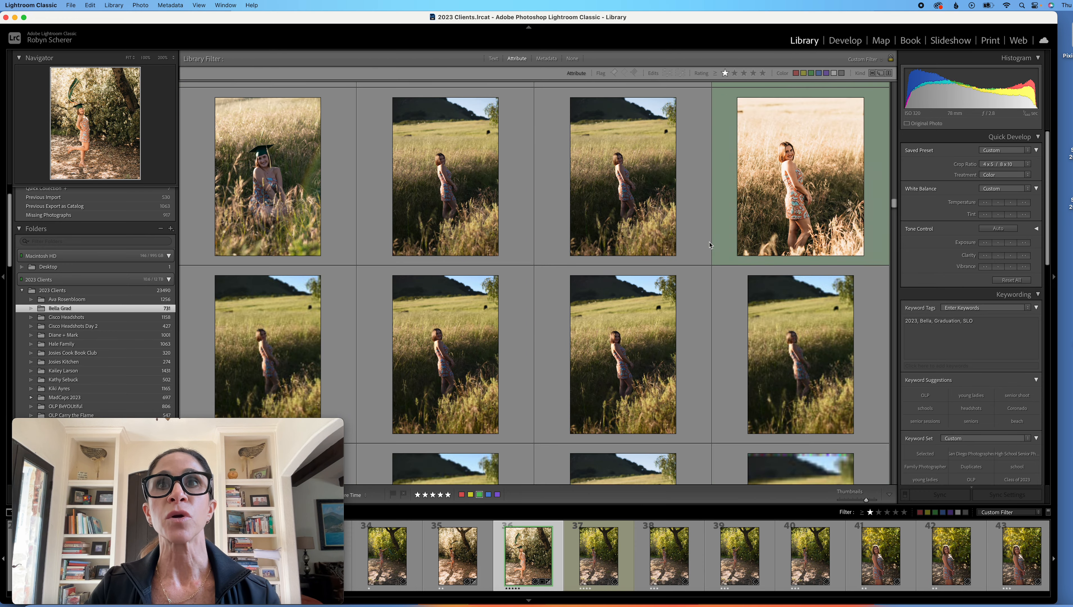
scroll(709, 246, "down", 15)
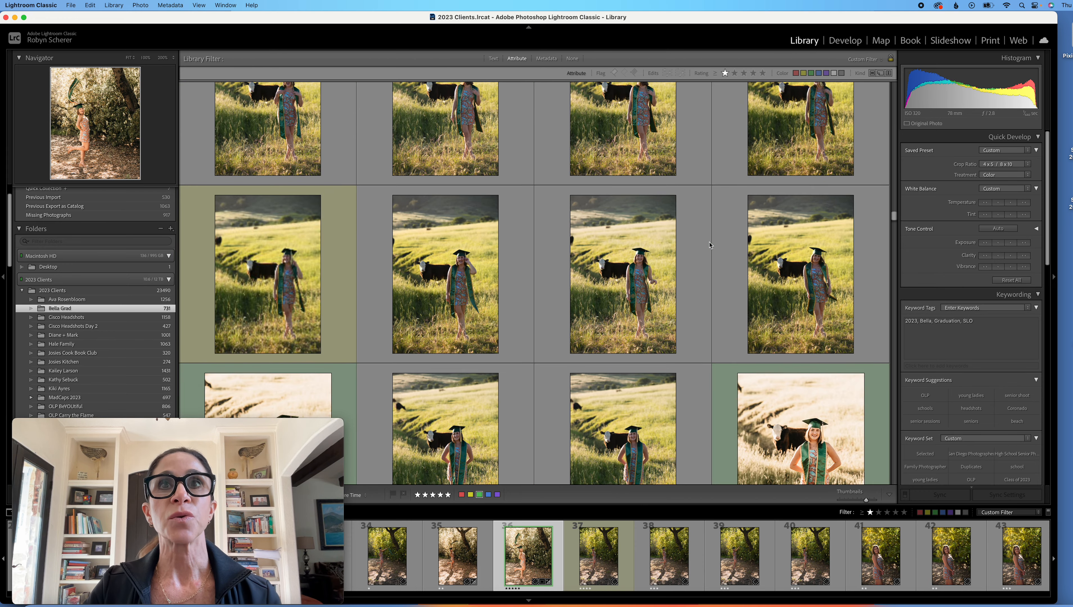
scroll(709, 246, "down", 15)
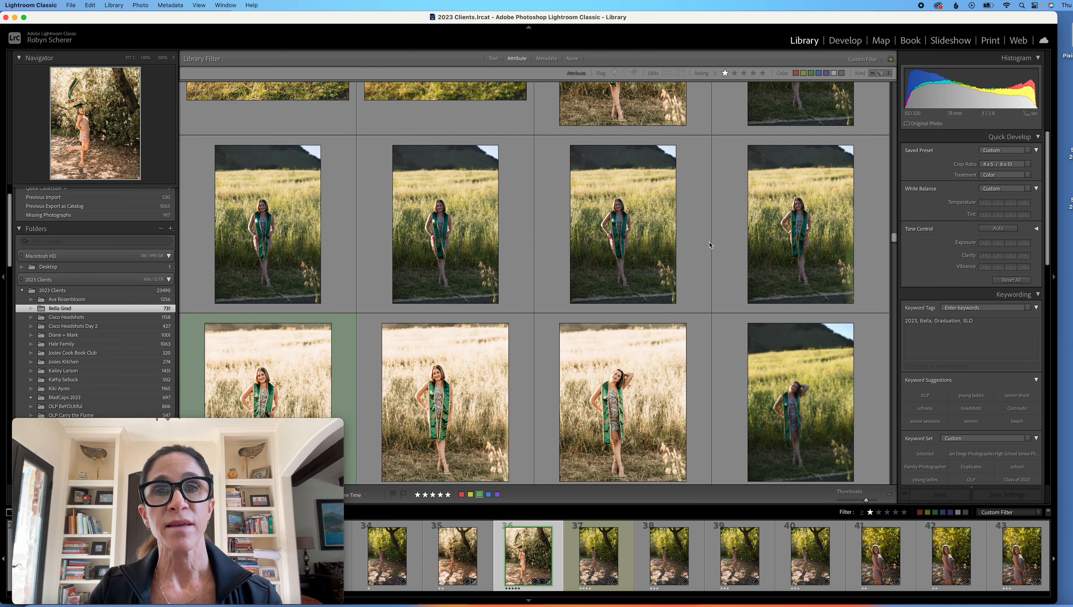
scroll(709, 245, "down", 15)
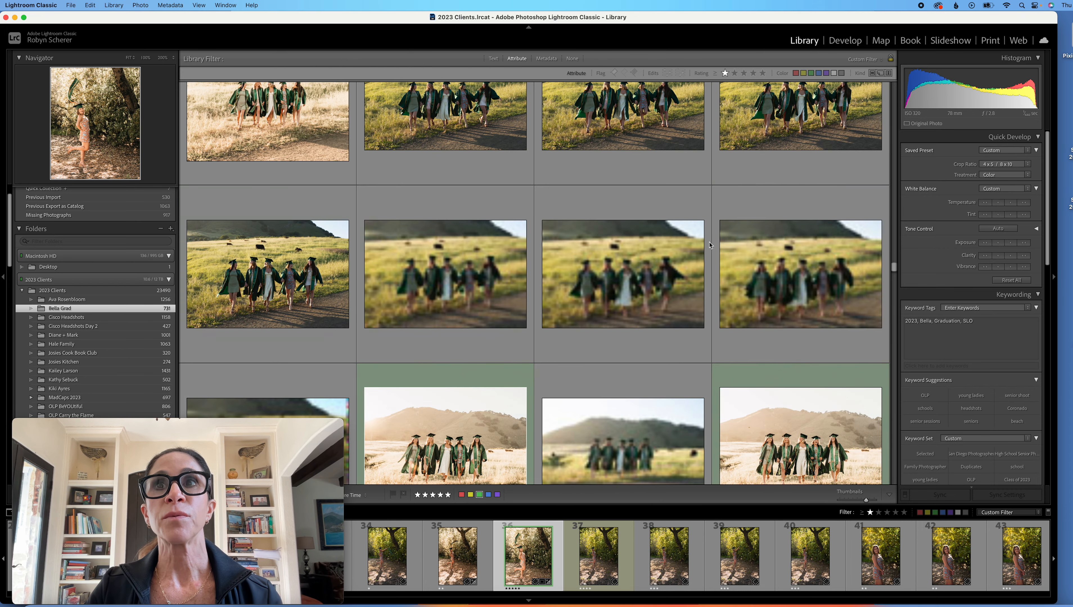
scroll(709, 245, "down", 5)
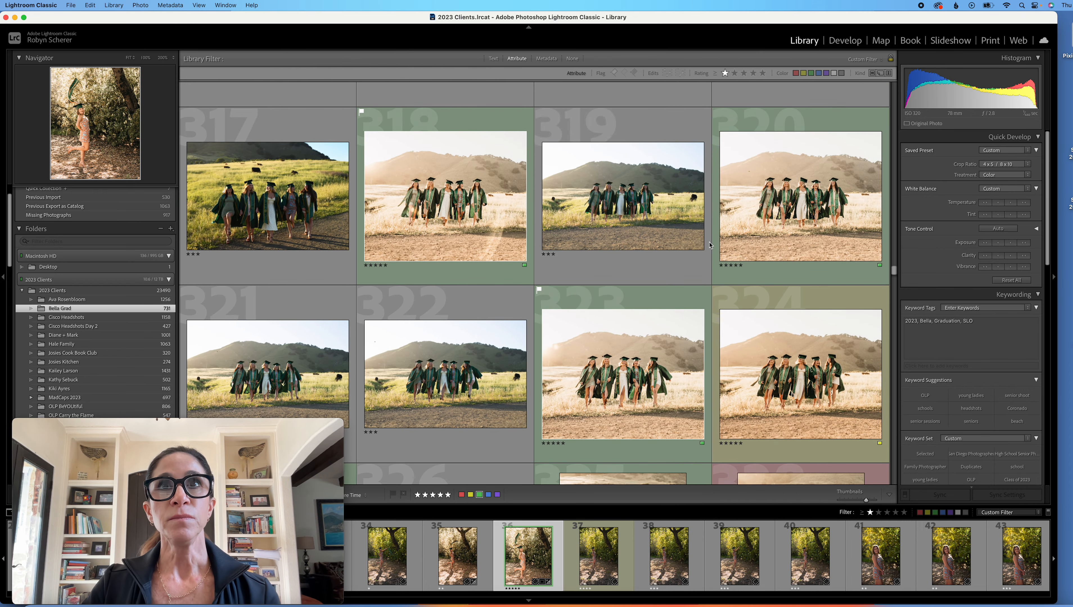
left_click(641, 211)
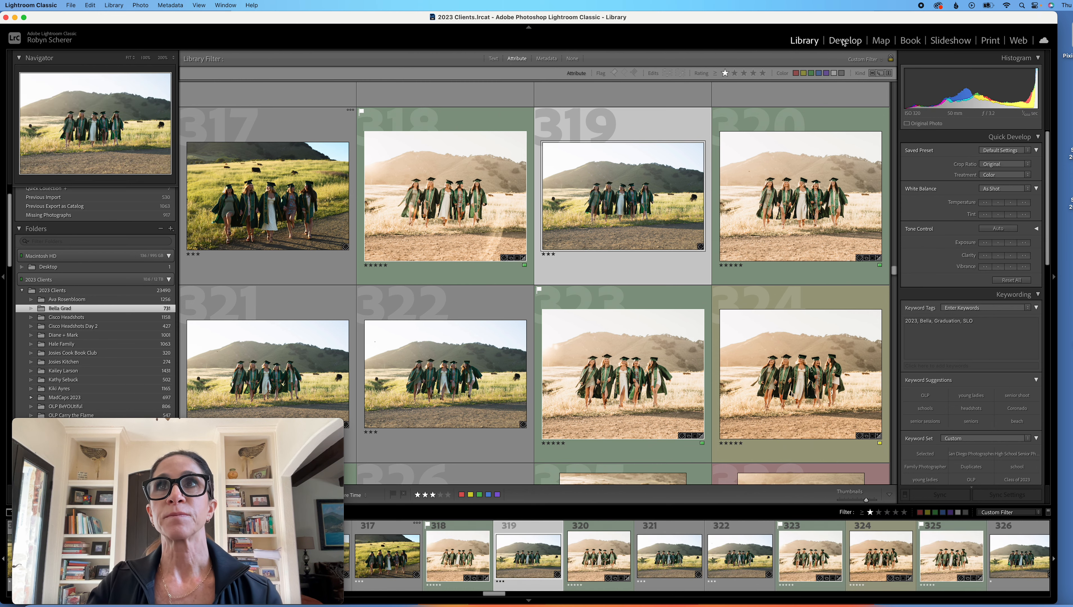
left_click(844, 41)
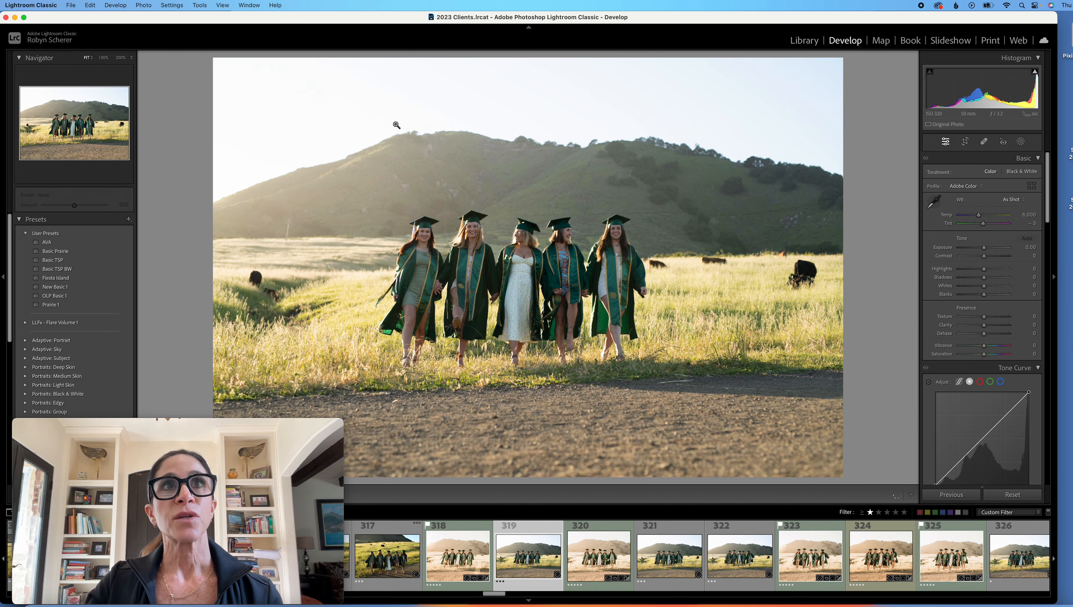
key("backslash")
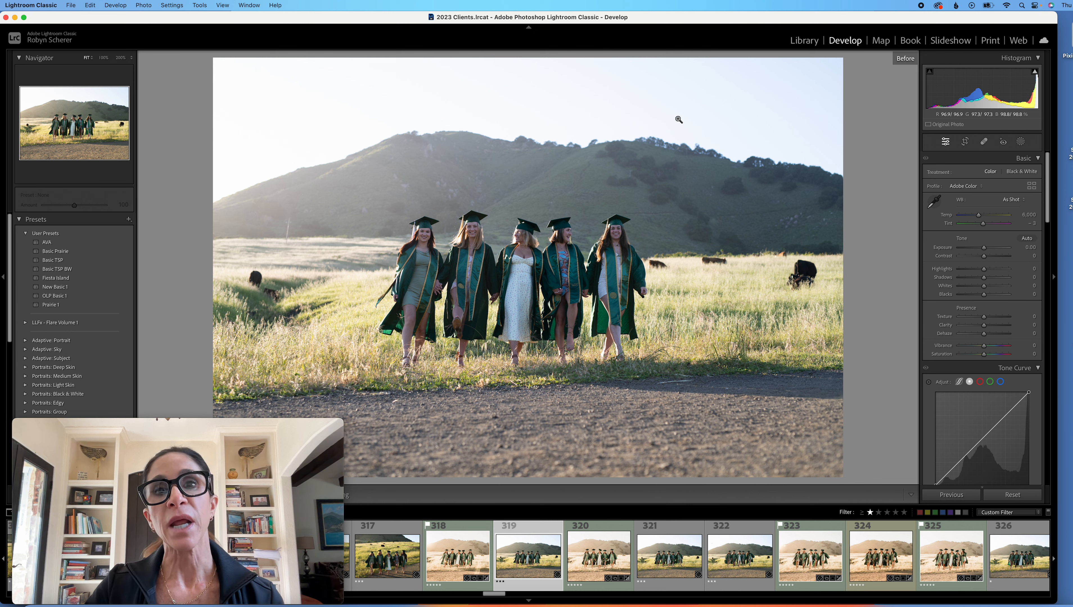
key("backslash")
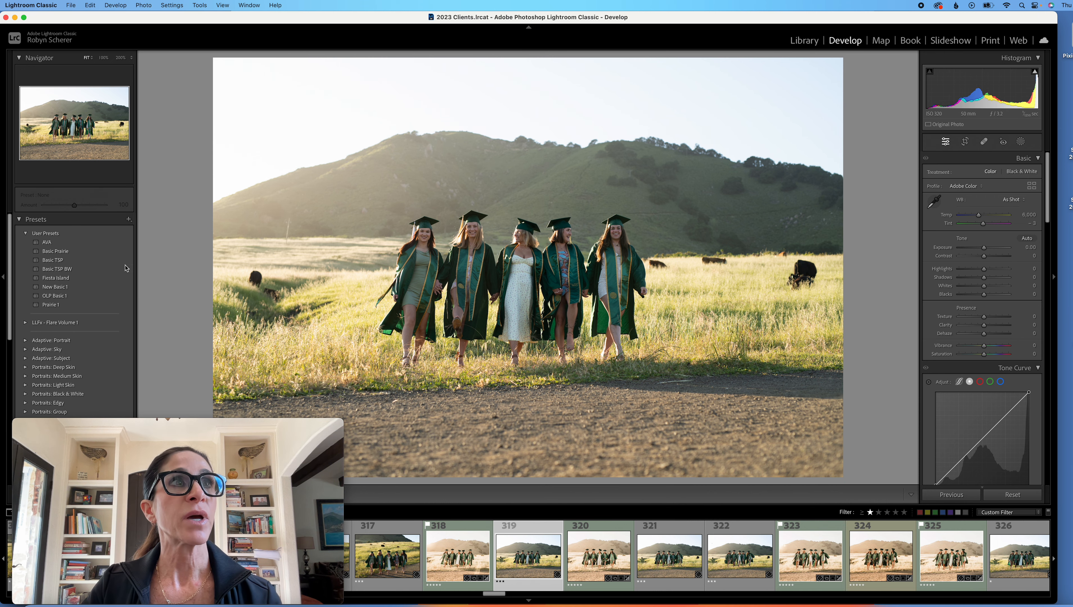
Apply the Basic TSP preset to the group photo and set its white balance by sampling the middle graduate's white dress
left_click(108, 261)
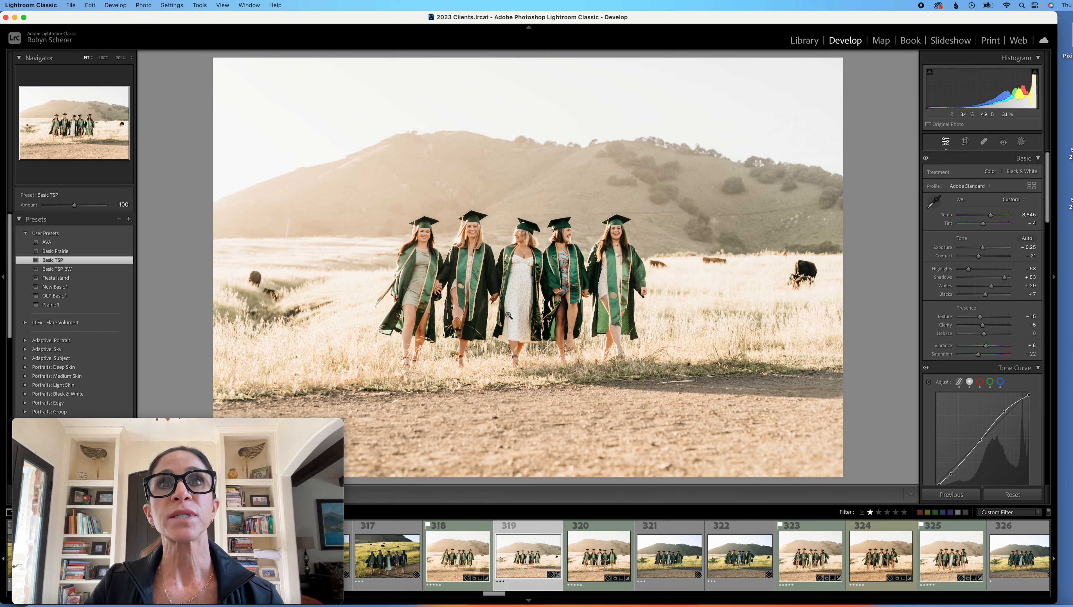
left_click(935, 201)
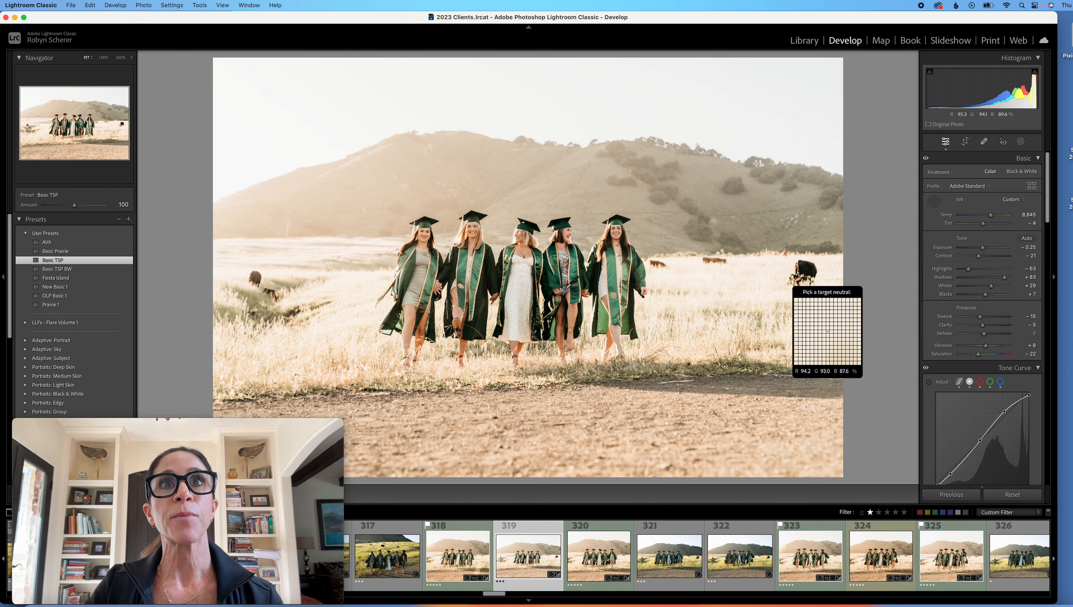
left_click(519, 289)
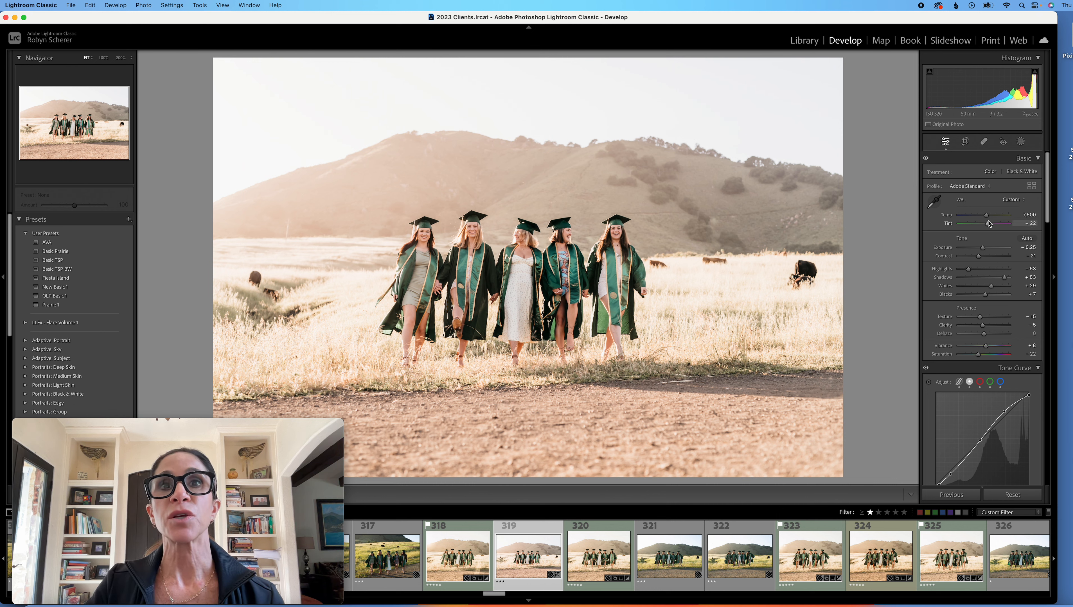
Set the group photo's temperature to 12,666, tint to −6 and exposure to −0.50
left_click_drag(987, 226, 985, 251)
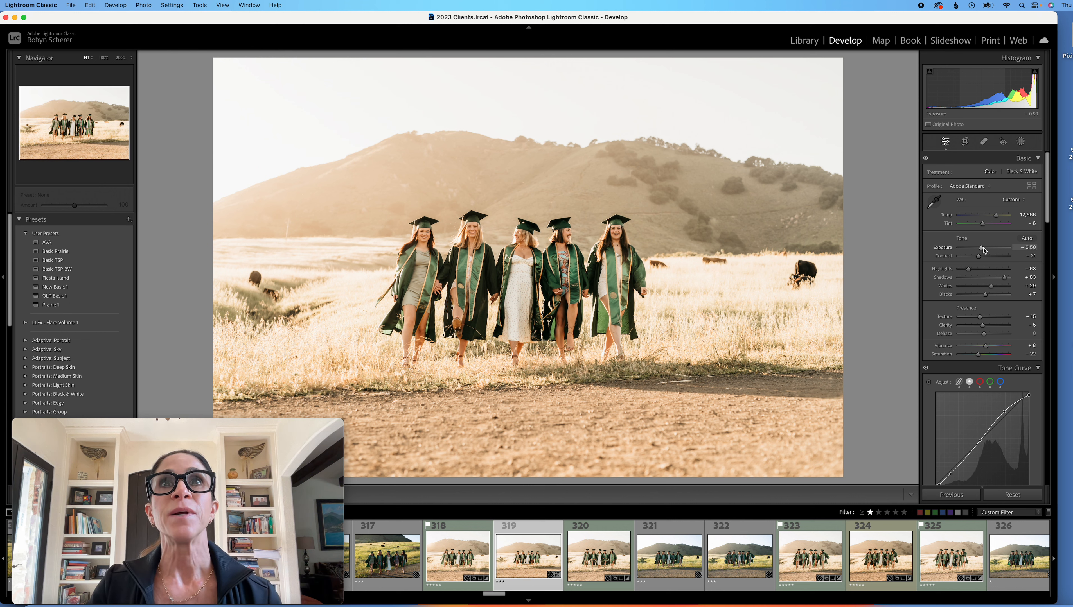
left_click(478, 234)
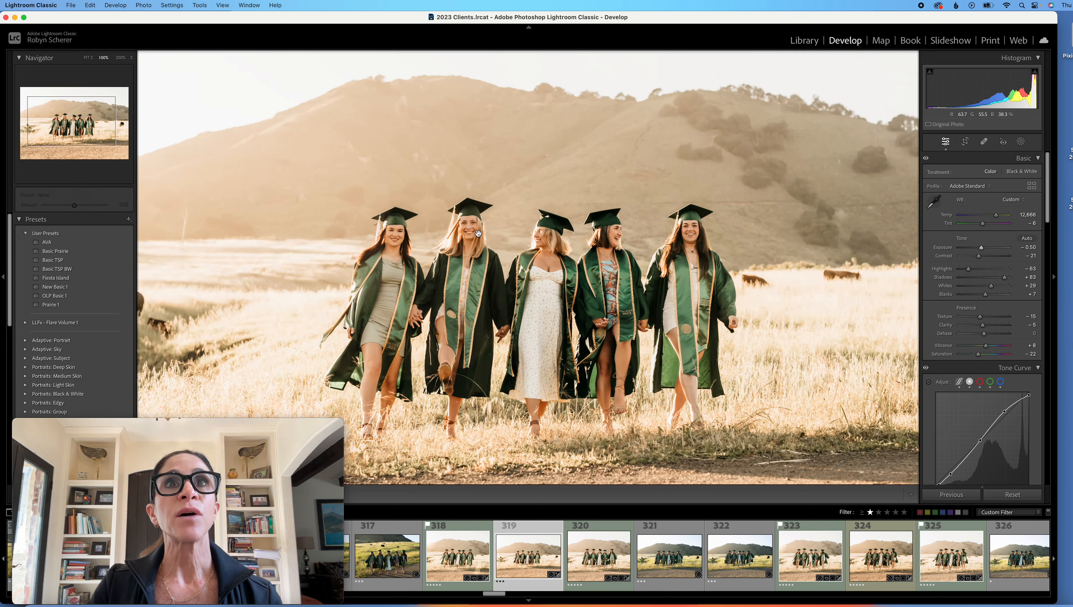
left_click(933, 201)
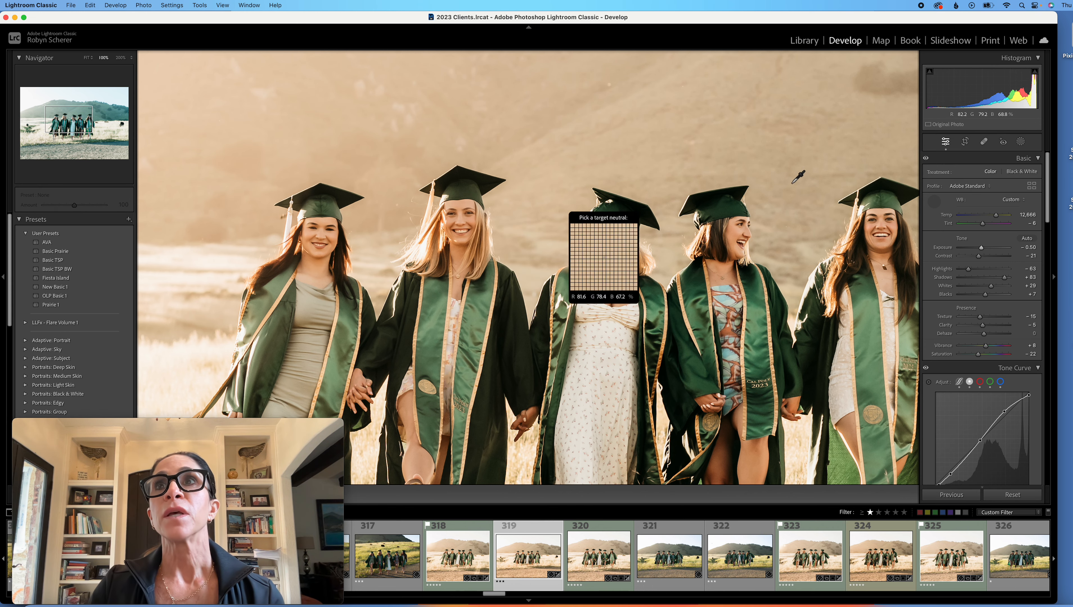
left_click(934, 203)
left_click(781, 219)
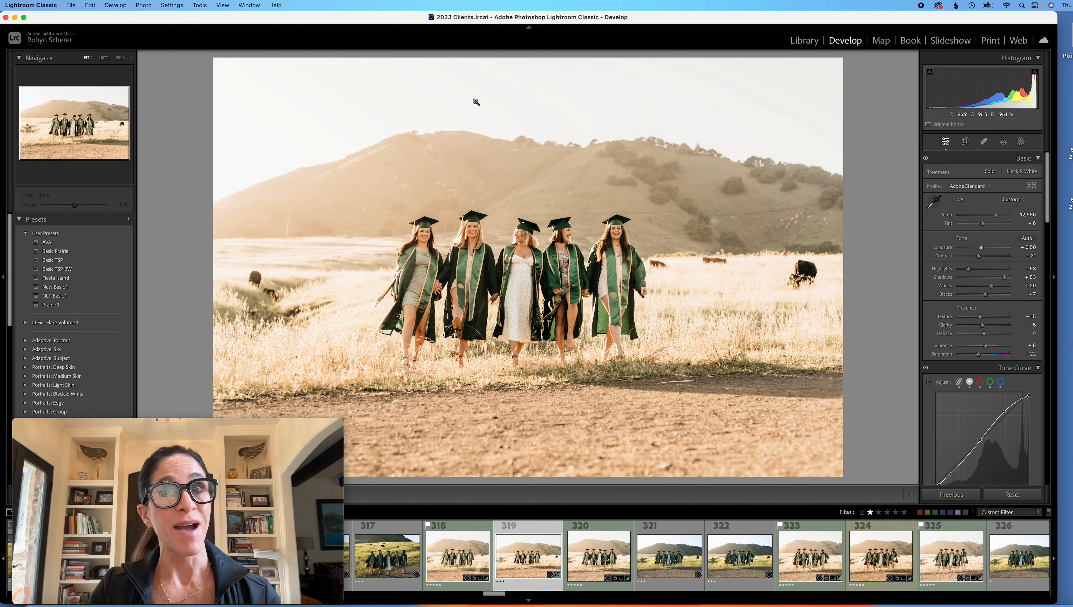
Mask the background of the group photo and lower the mask's exposure to −0.34
left_click(1020, 142)
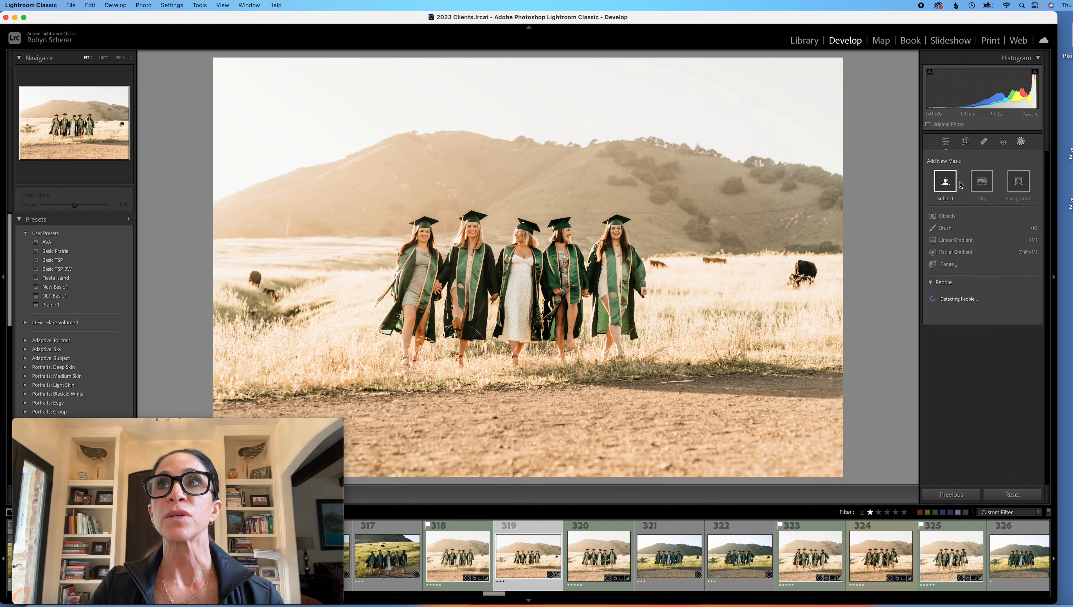
left_click(1010, 187)
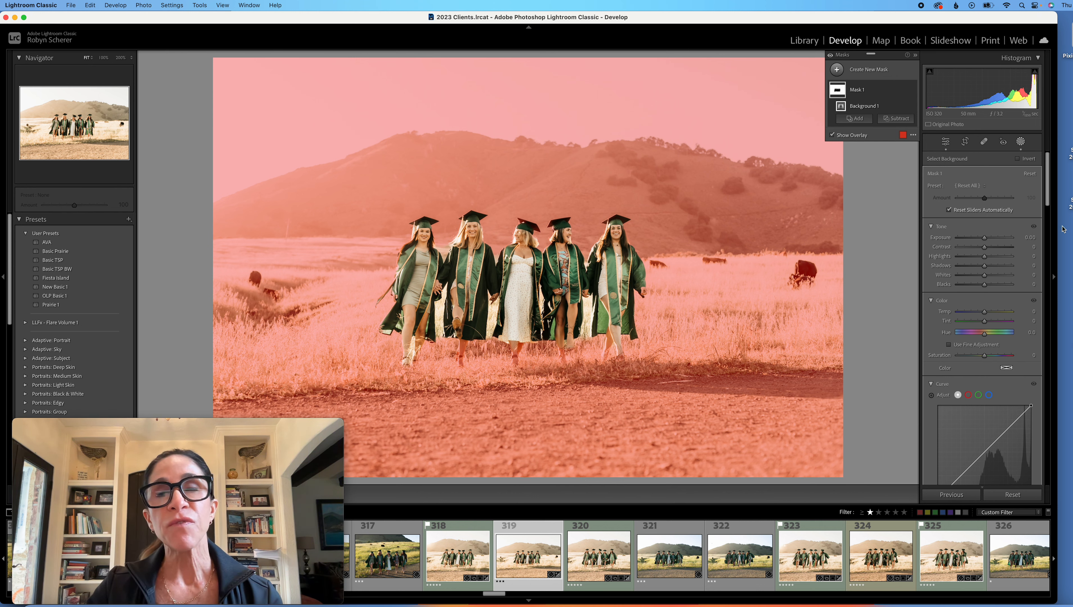
left_click_drag(987, 245, 982, 241)
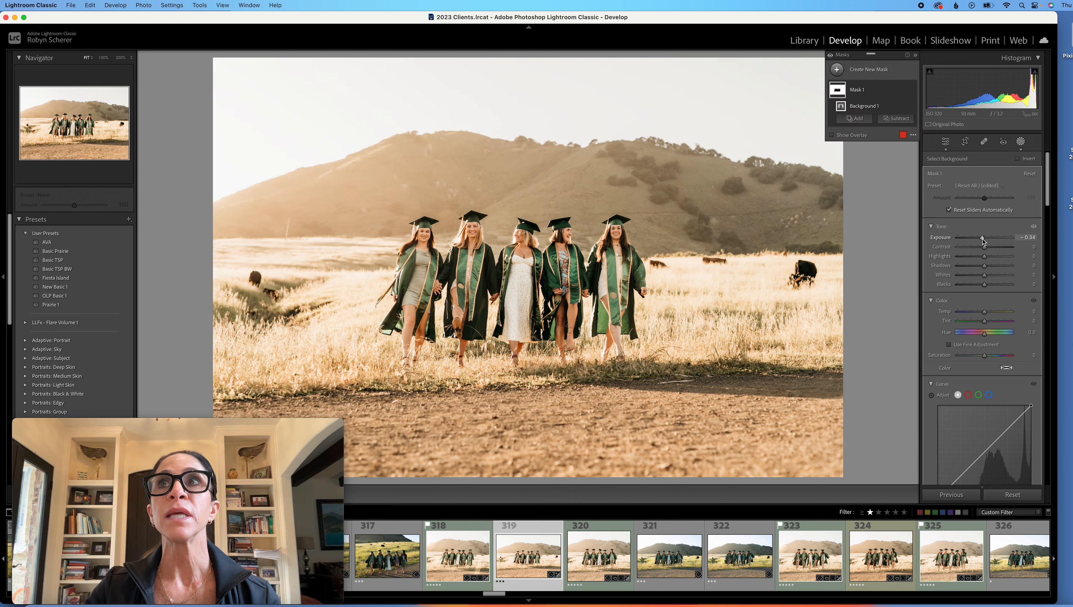
Add a sky mask and darken it with exposure −1.13, contrast −21, highlights −30, shadows −100, whites −8 and blacks −77
left_click(860, 70)
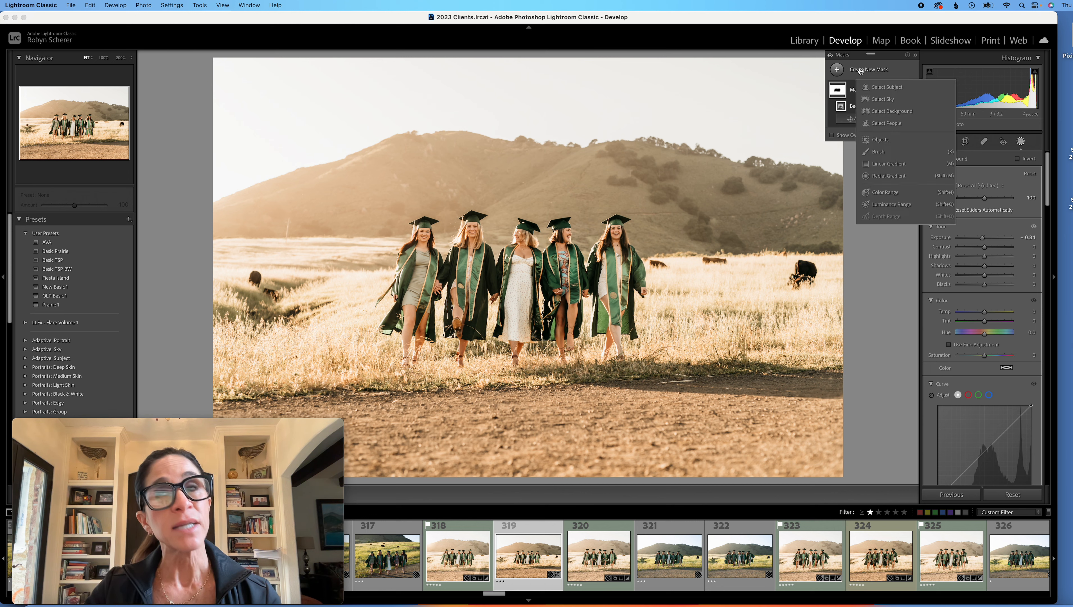
left_click(876, 99)
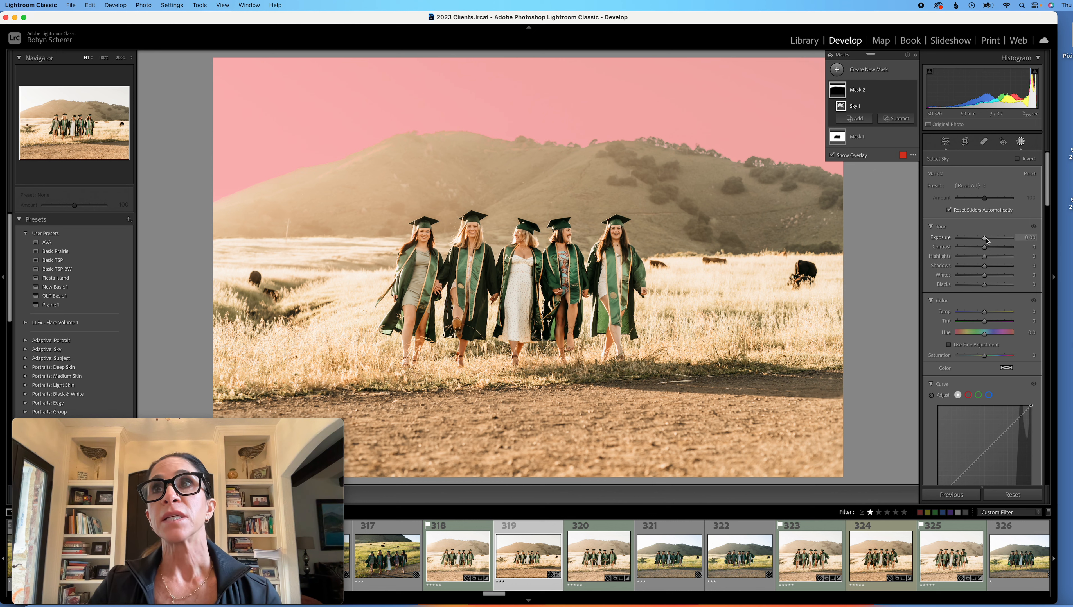
left_click_drag(986, 241, 978, 250)
left_click_drag(983, 256, 938, 261)
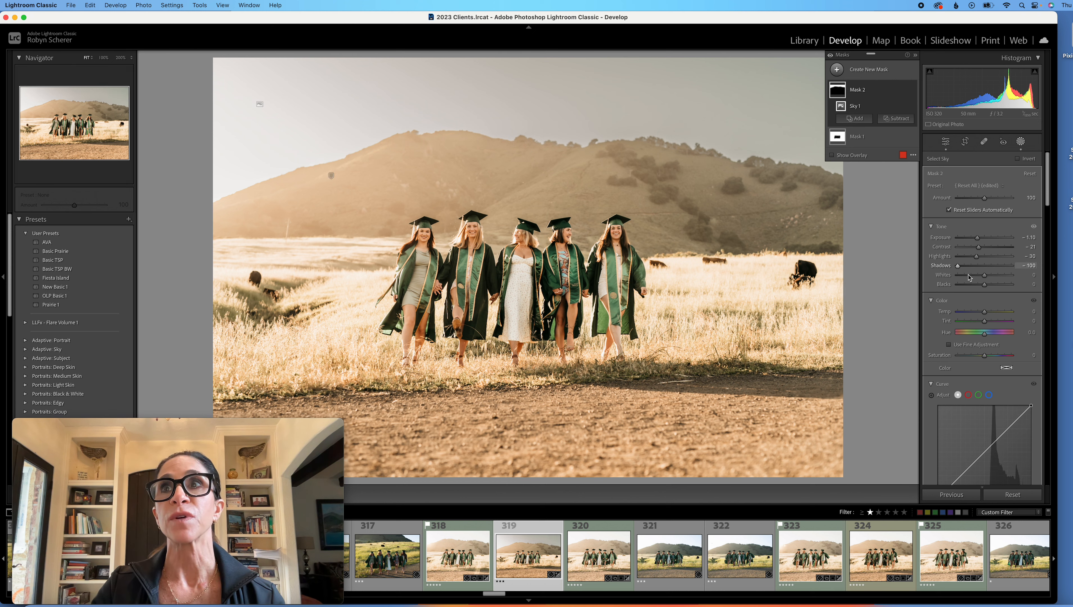
left_click_drag(985, 275, 957, 278)
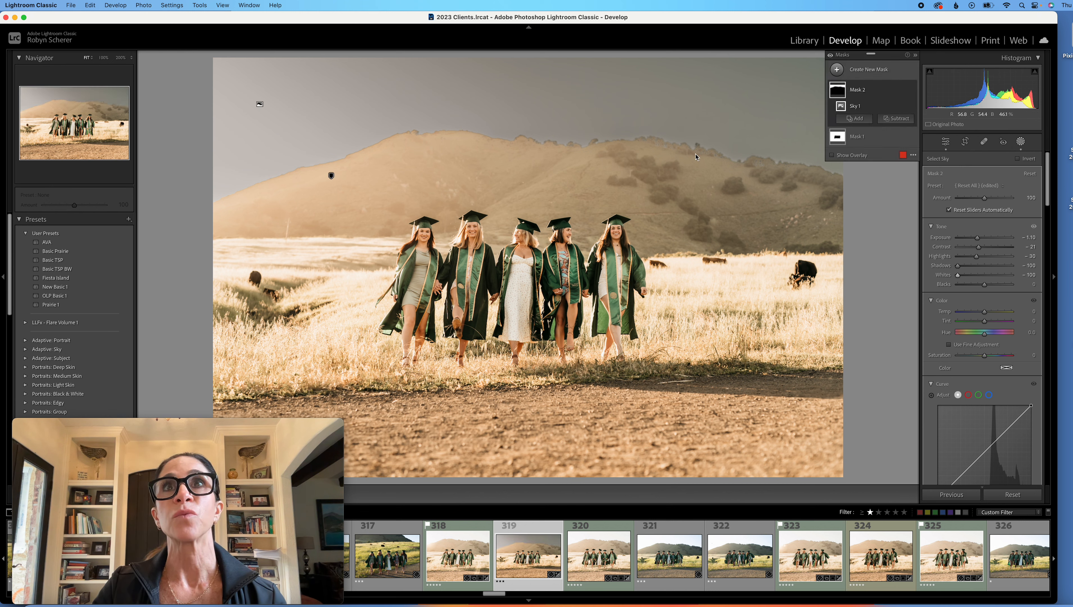
mouse_move(958, 276)
left_mouse_down()
mouse_move(986, 276)
mouse_move(963, 285)
left_mouse_up()
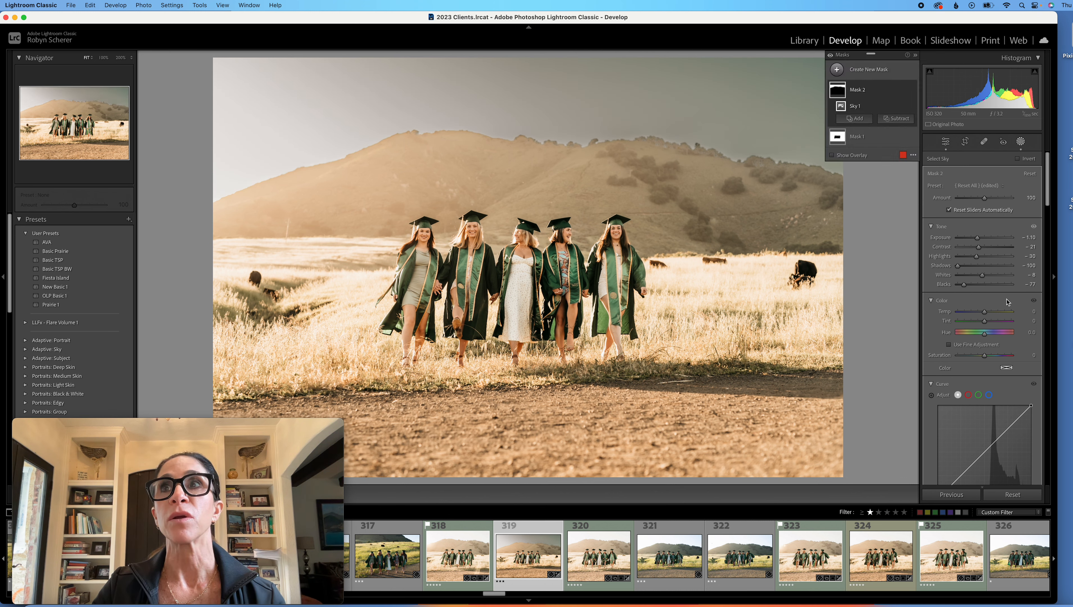
Soften the sky mask to exposure −0.69, contrast 0, highlights −6, shadows −7, whites 0 and blacks 4, and close masking
left_click(985, 284)
left_click(985, 275)
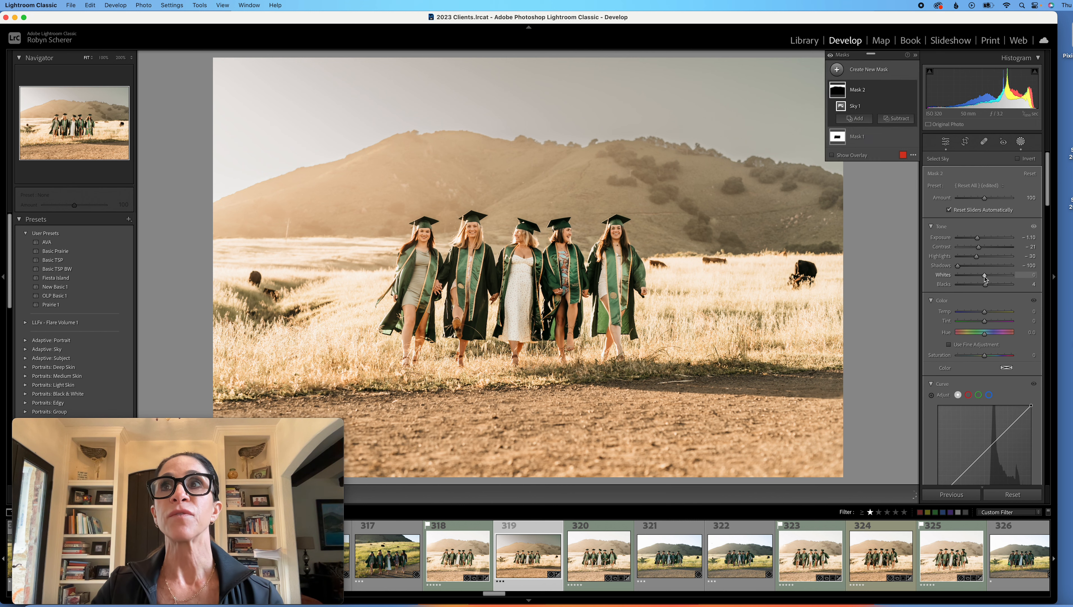
left_click(982, 266)
left_click(982, 256)
left_click(984, 247)
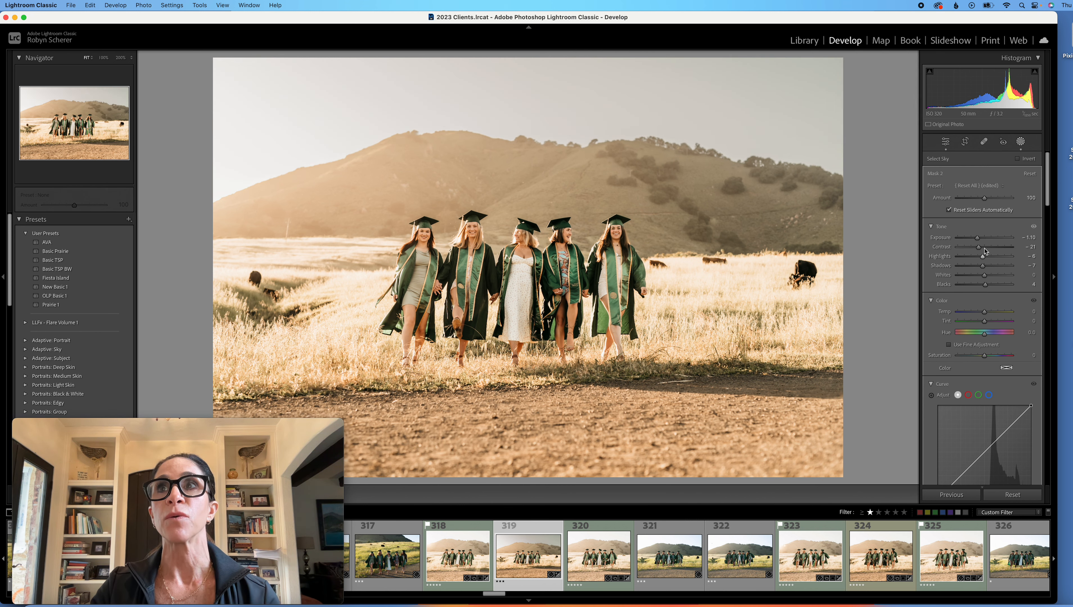
left_click(985, 238)
left_click_drag(982, 238, 979, 238)
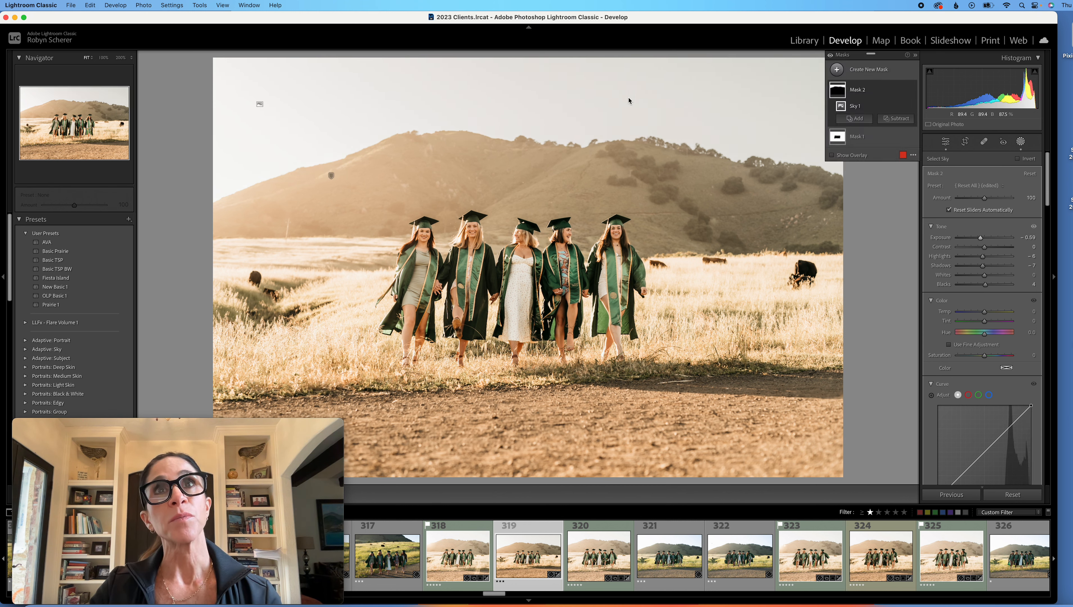
left_click(1021, 142)
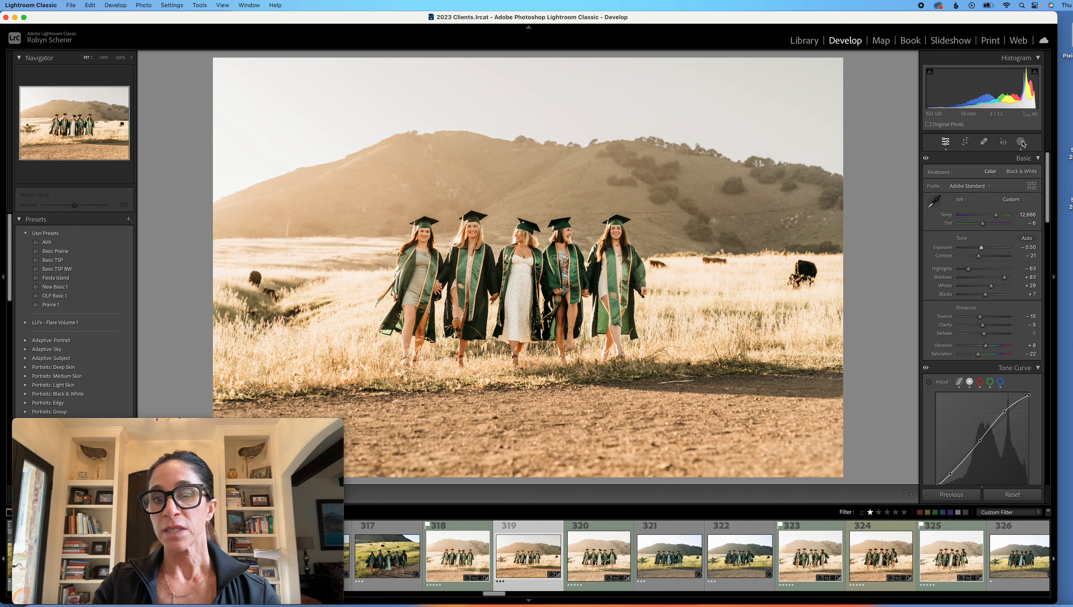
Compare the edited group photo with its before view
key("backslash")
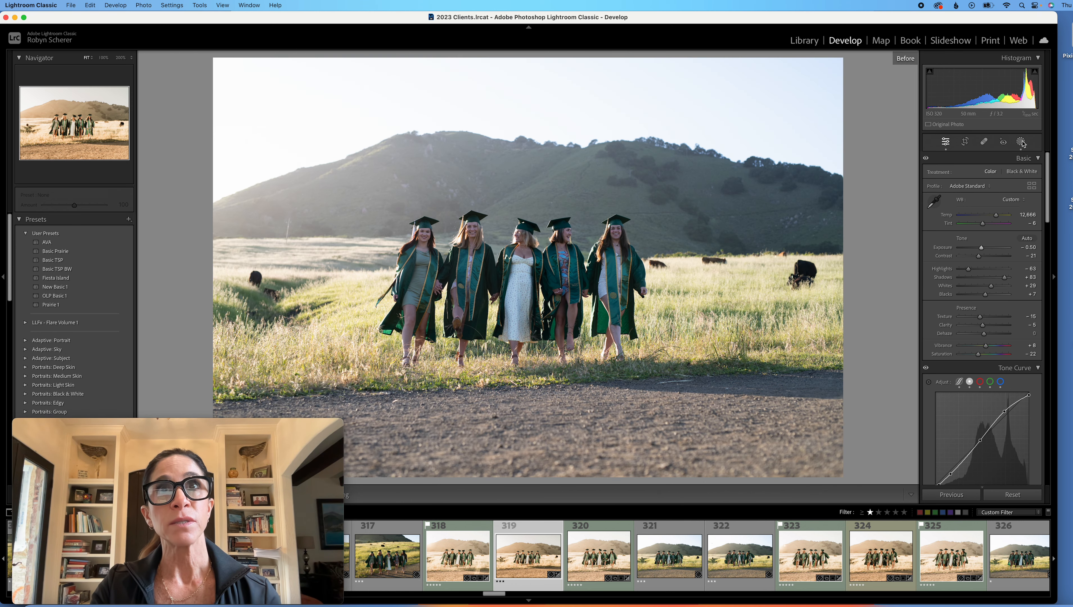
key("backslash")
key("backslash")
key("backslash")
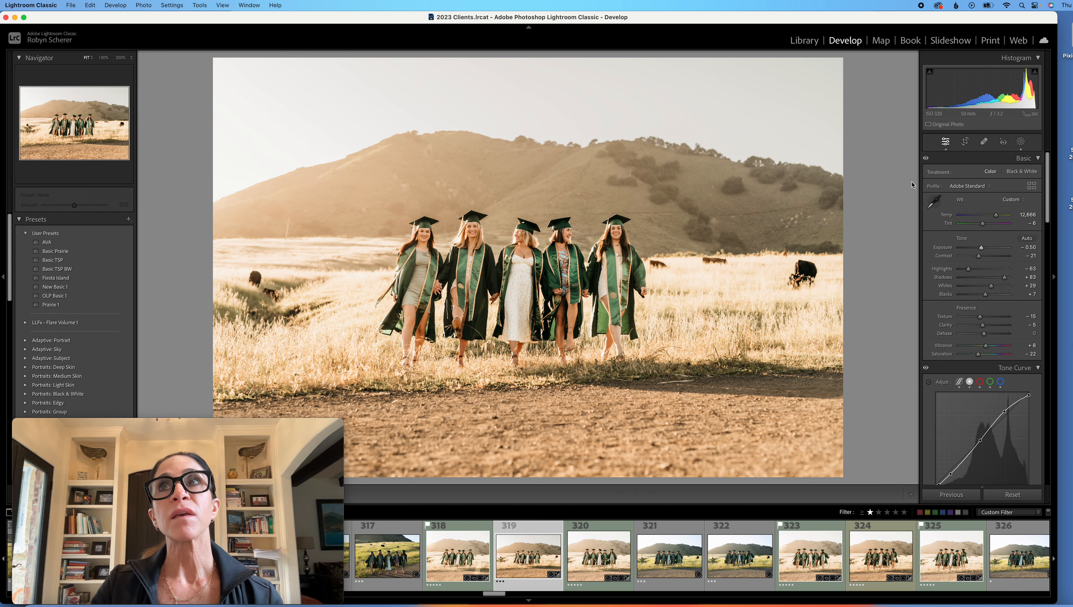
Crop the group photo to the 4 x 5 / 8 x 10 aspect ratio, positioning the frame around the five graduates
left_click(964, 142)
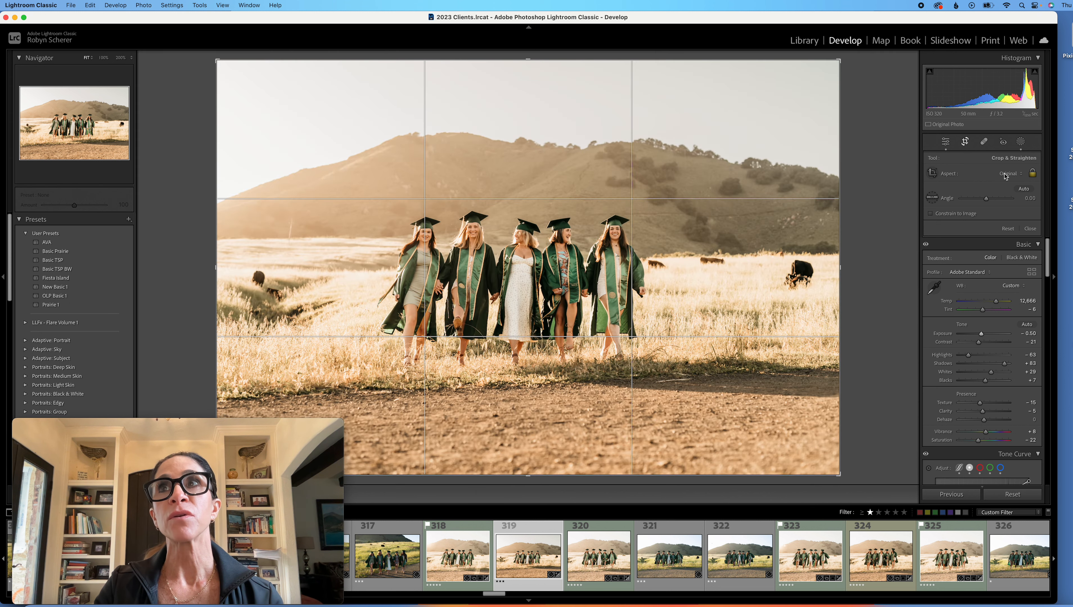
left_click(1004, 175)
left_click(1006, 208)
left_click_drag(551, 399, 574, 398)
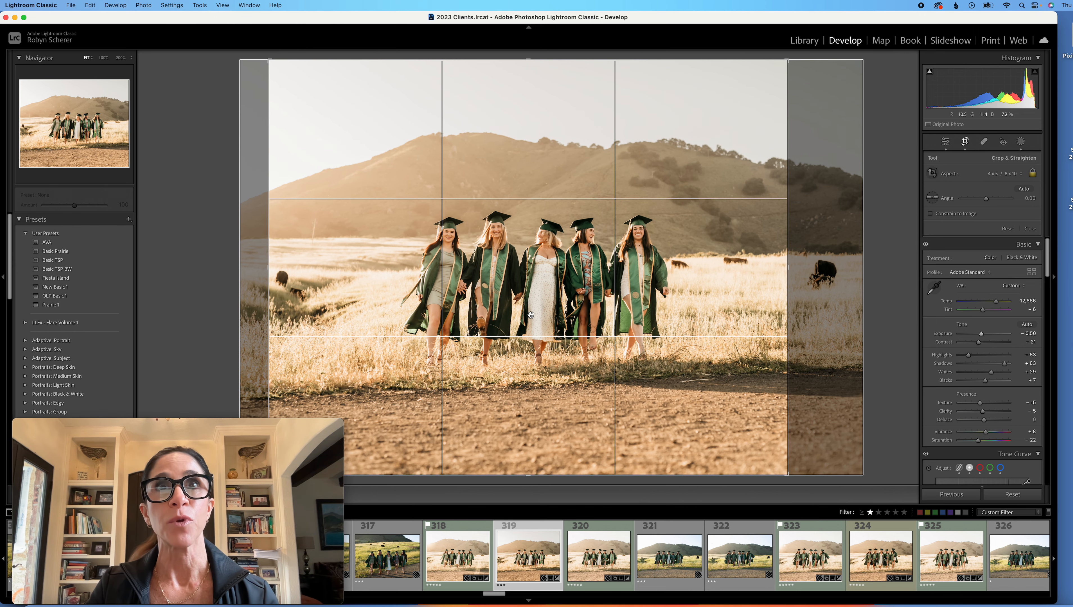
key("Return")
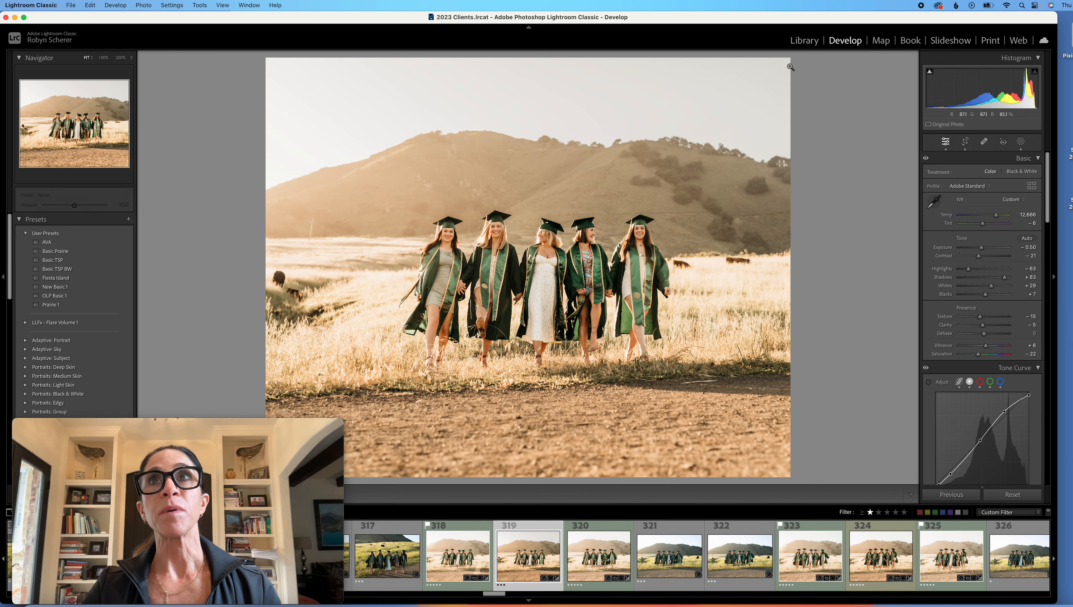
Find photo 4 of the graduate in the floral dress at the start of the Library grid and open it in Develop
left_click(799, 43)
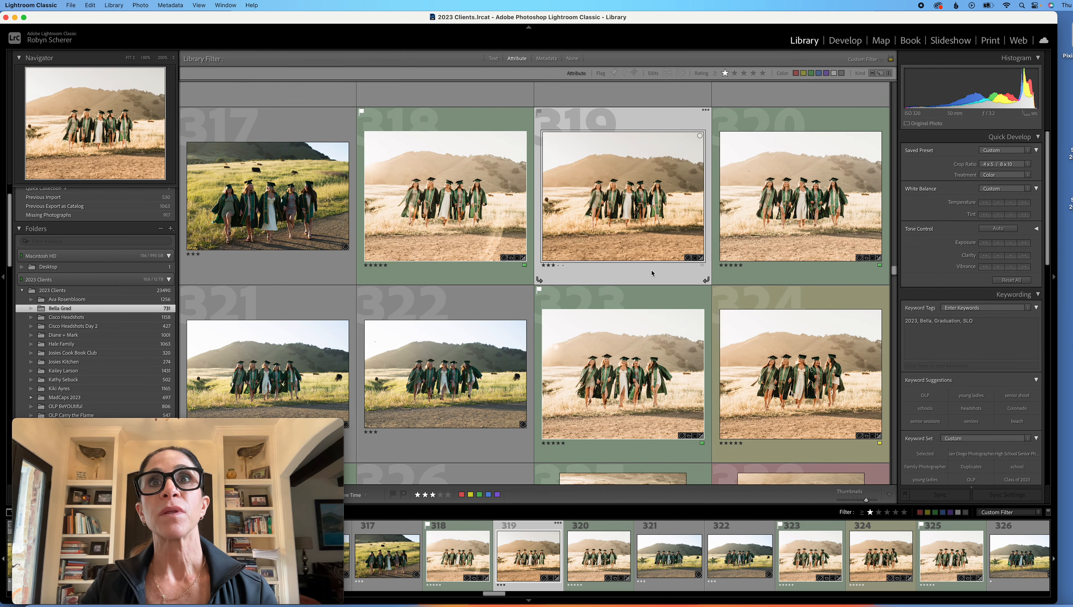
scroll(651, 276, "down", 5)
scroll(646, 283, "down", 15)
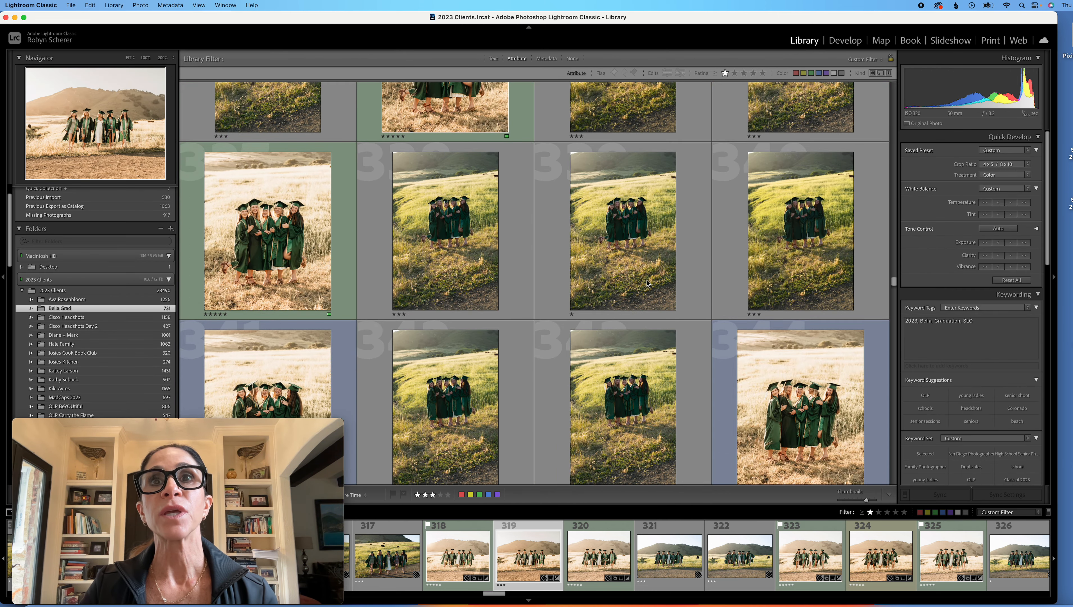
scroll(647, 283, "down", 20)
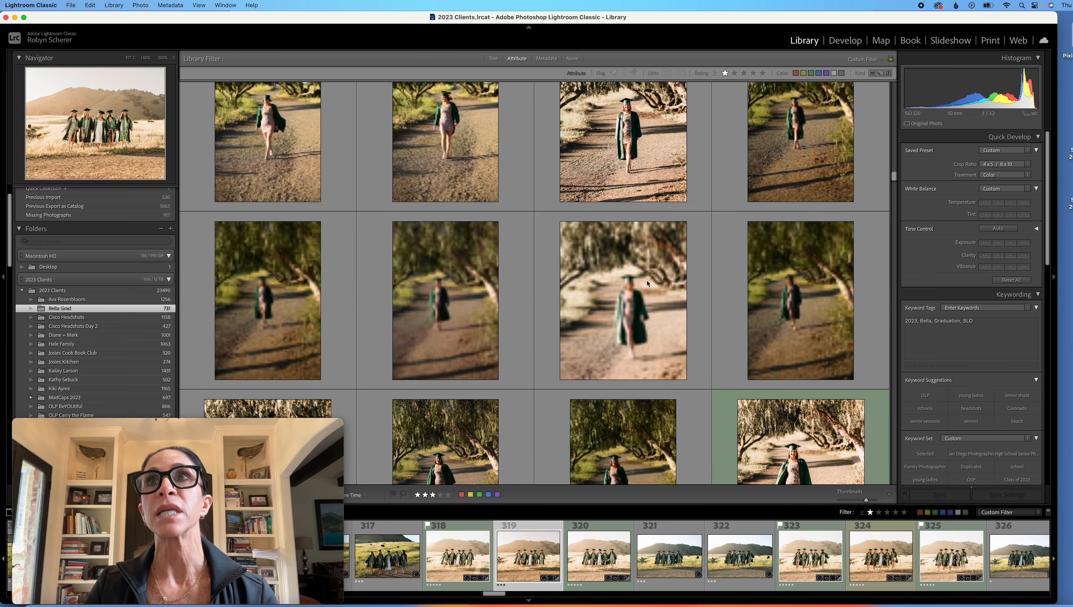
scroll(648, 284, "up", 5)
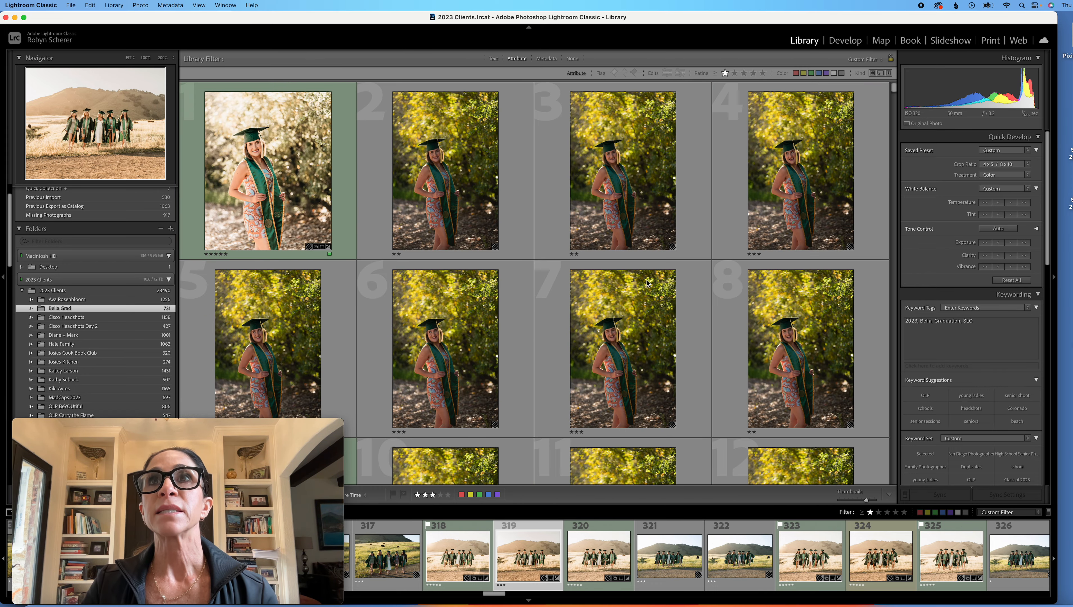
left_click(731, 208)
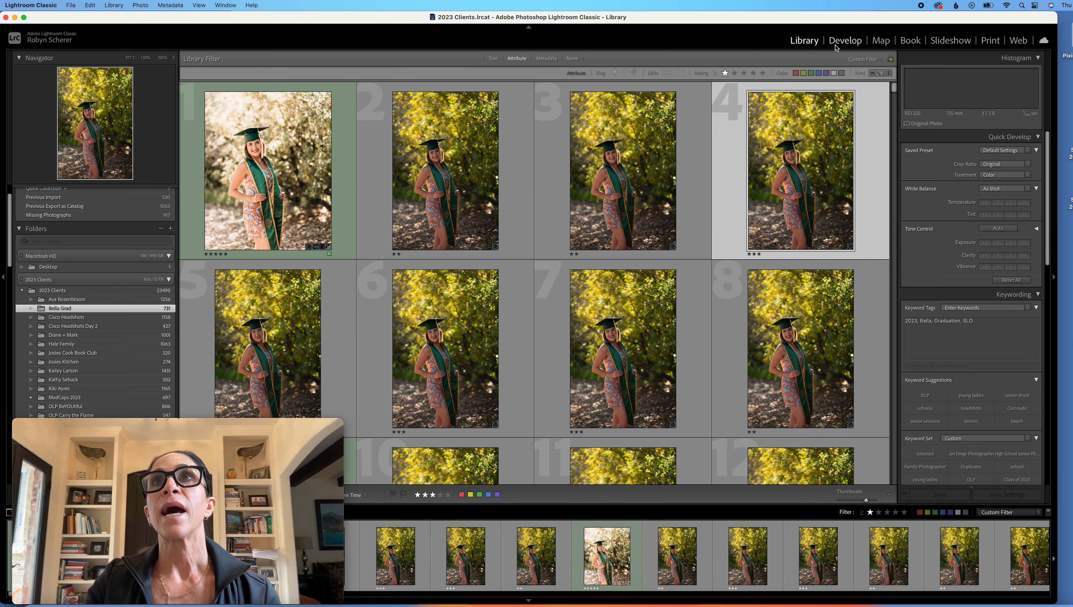
left_click(840, 44)
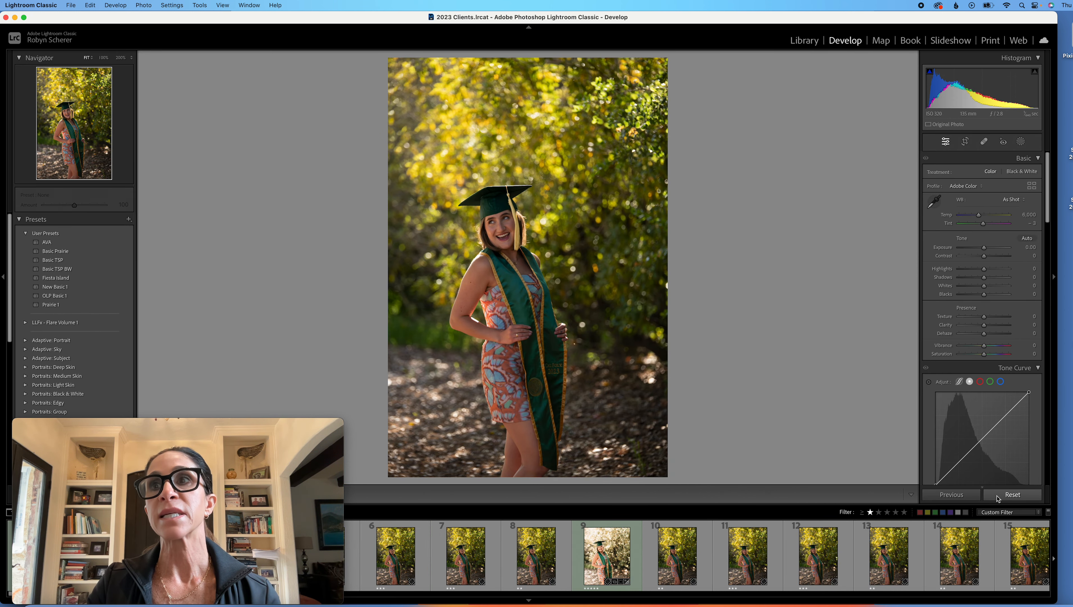
Apply the Basic TSP preset to the portrait and refine it with white balance sampled from the graduate's teeth, temperature 5,756 and exposure −0.05
left_click(76, 263)
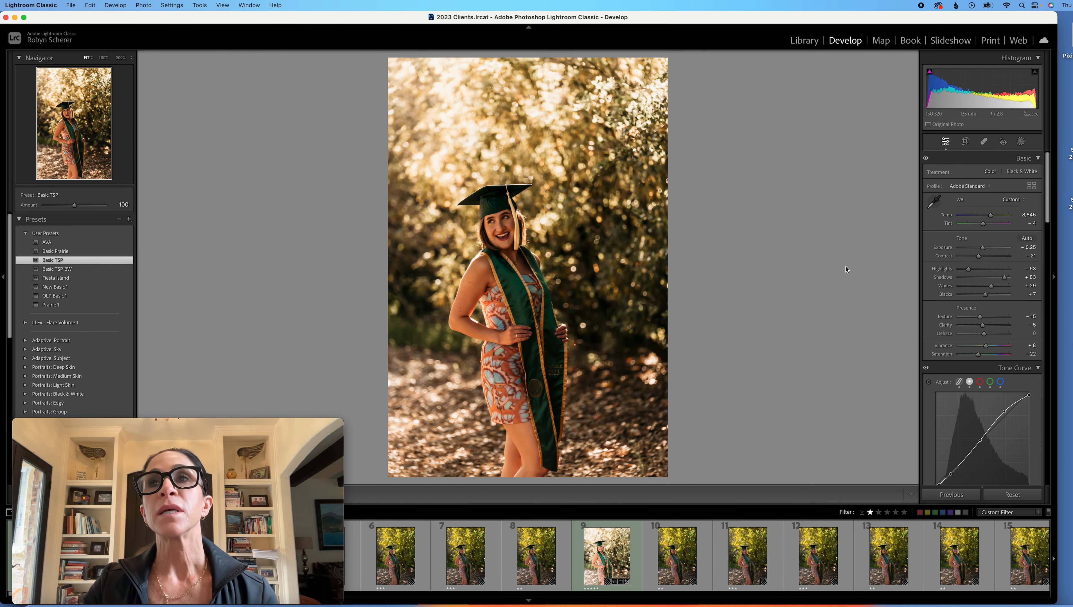
left_click(505, 241)
left_click(934, 201)
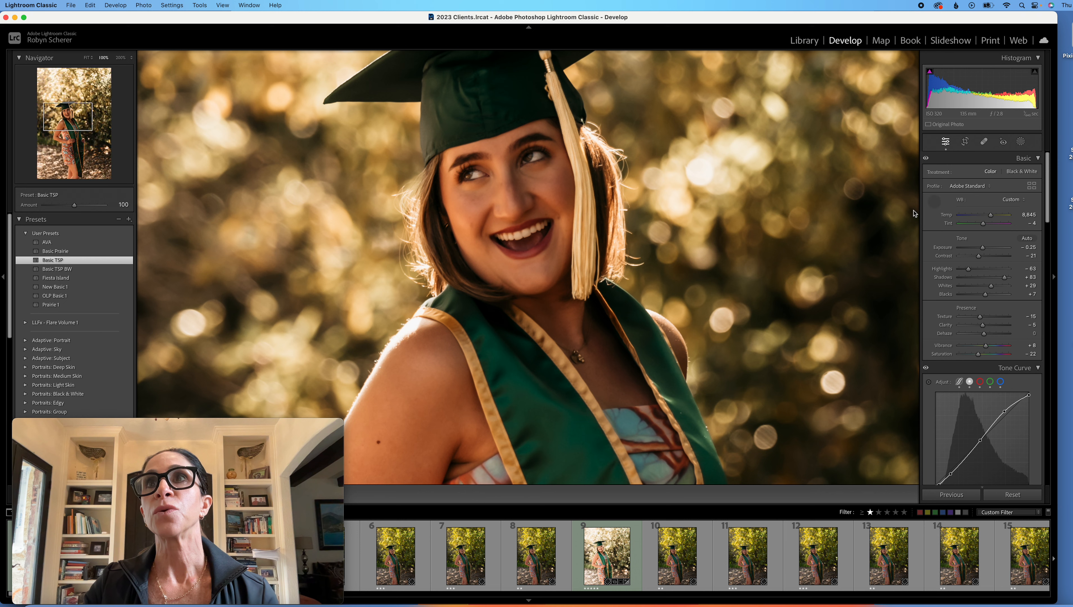
left_click(528, 231)
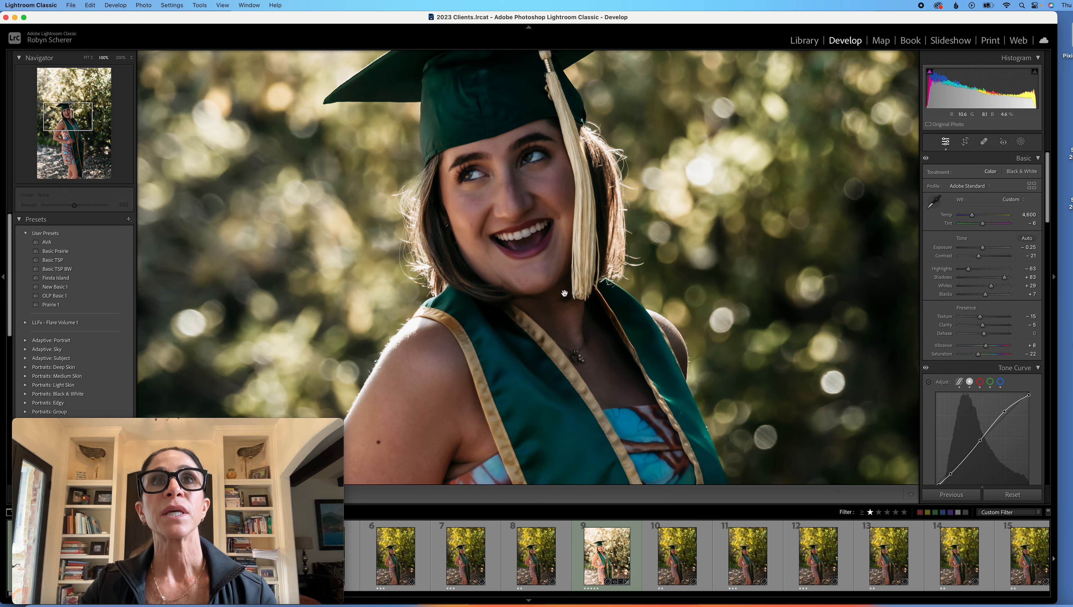
left_click(564, 294)
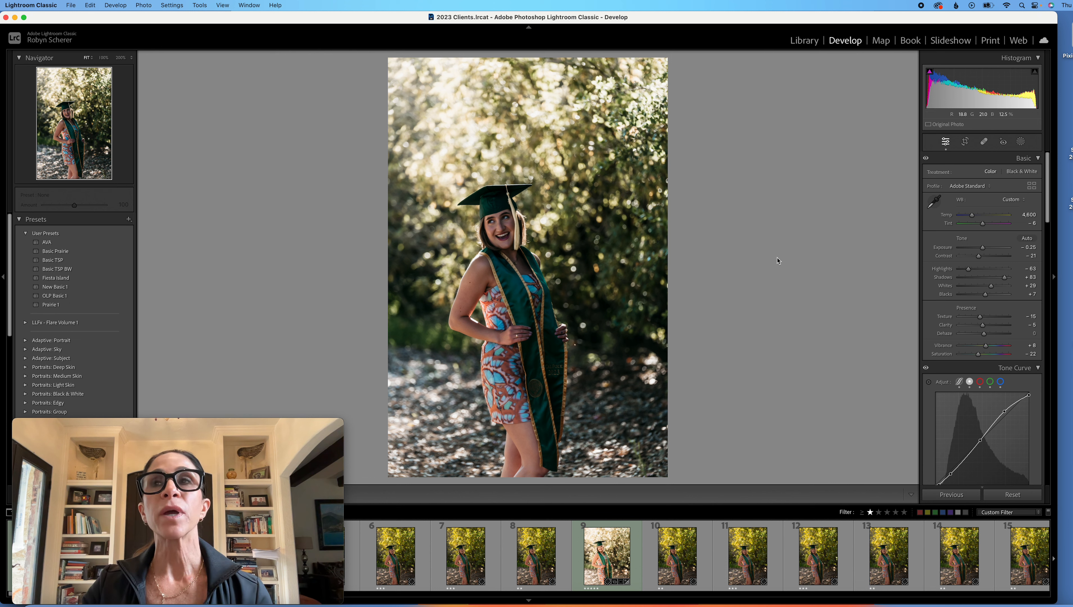
left_click_drag(976, 219, 984, 247)
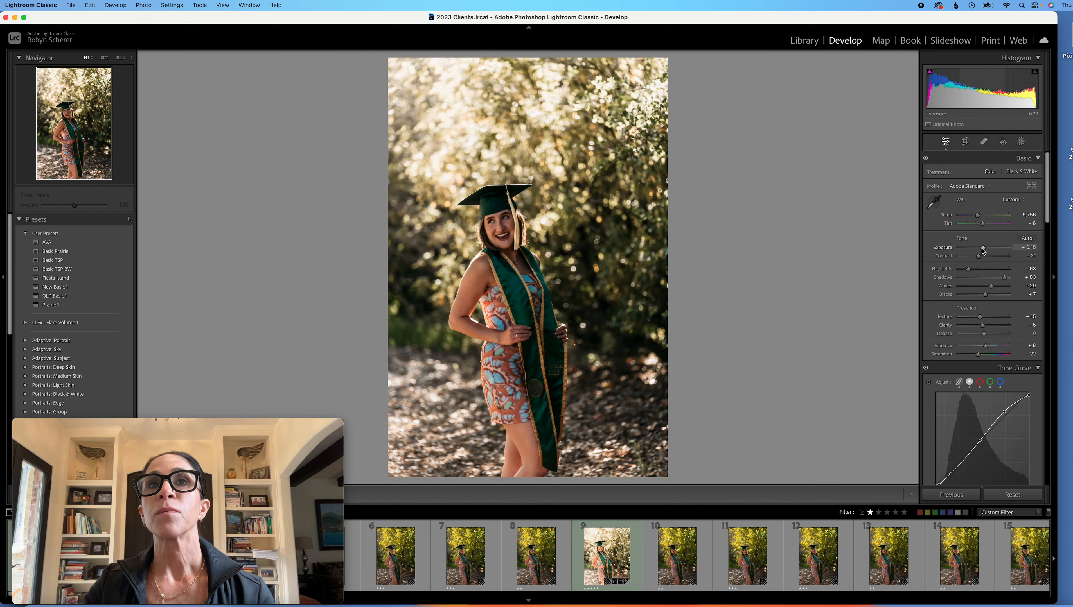
Mask the foliage background of the portrait and lower the mask's exposure to −0.71
left_click(1020, 141)
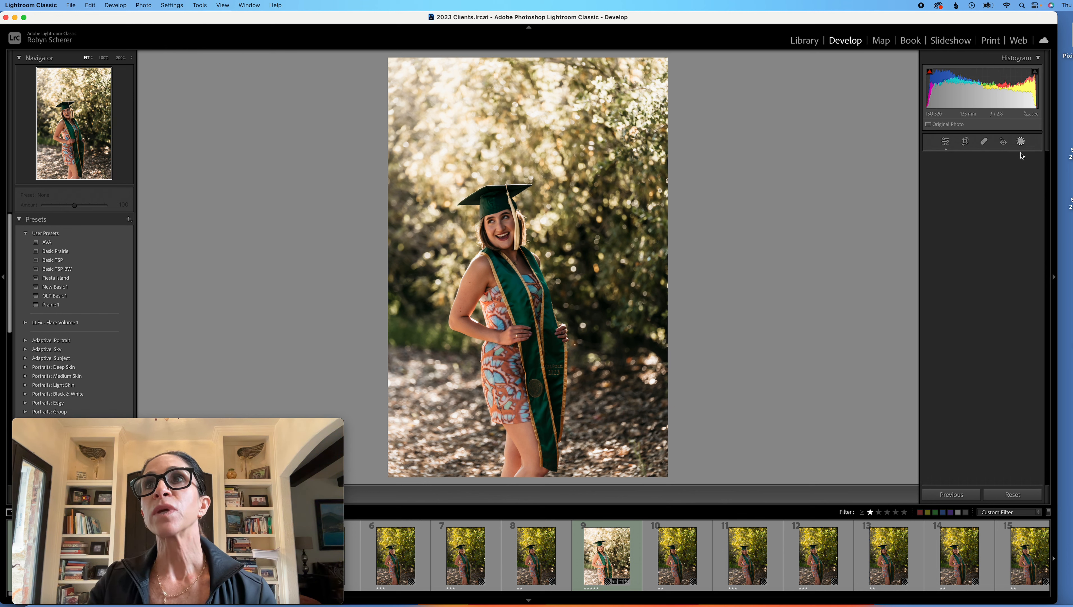
left_click(1015, 190)
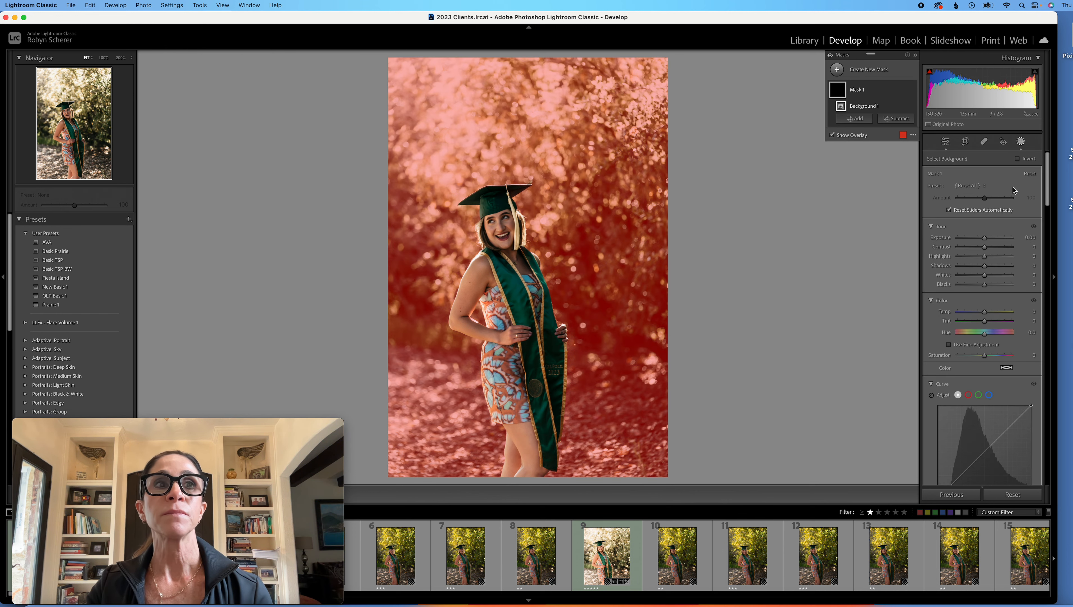
left_click_drag(985, 241, 979, 241)
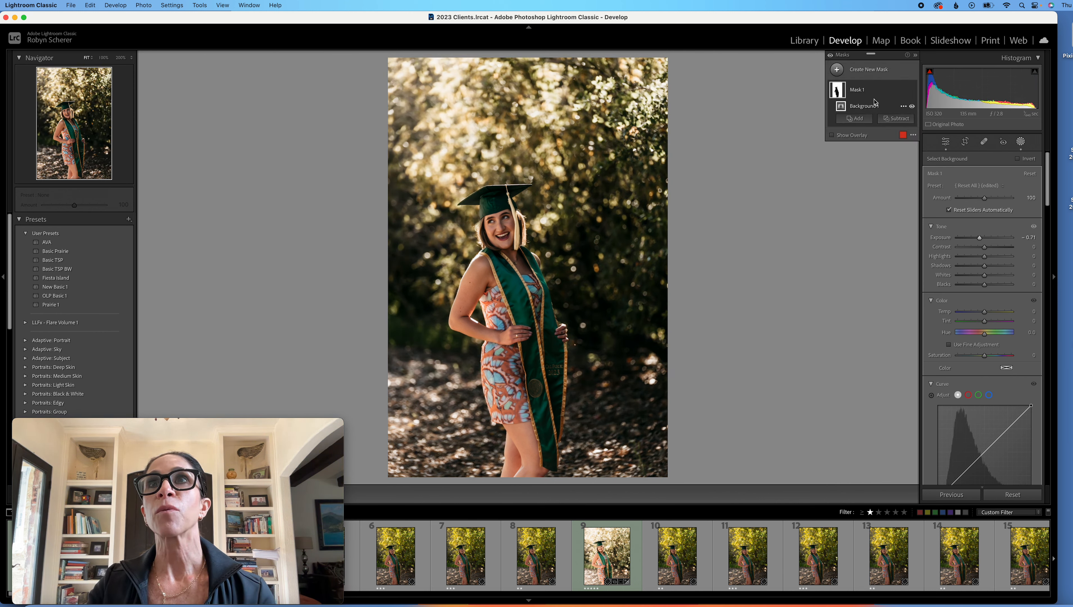
Add a subject mask over the graduate, raise its exposure to 0.43 and close masking
left_click(856, 71)
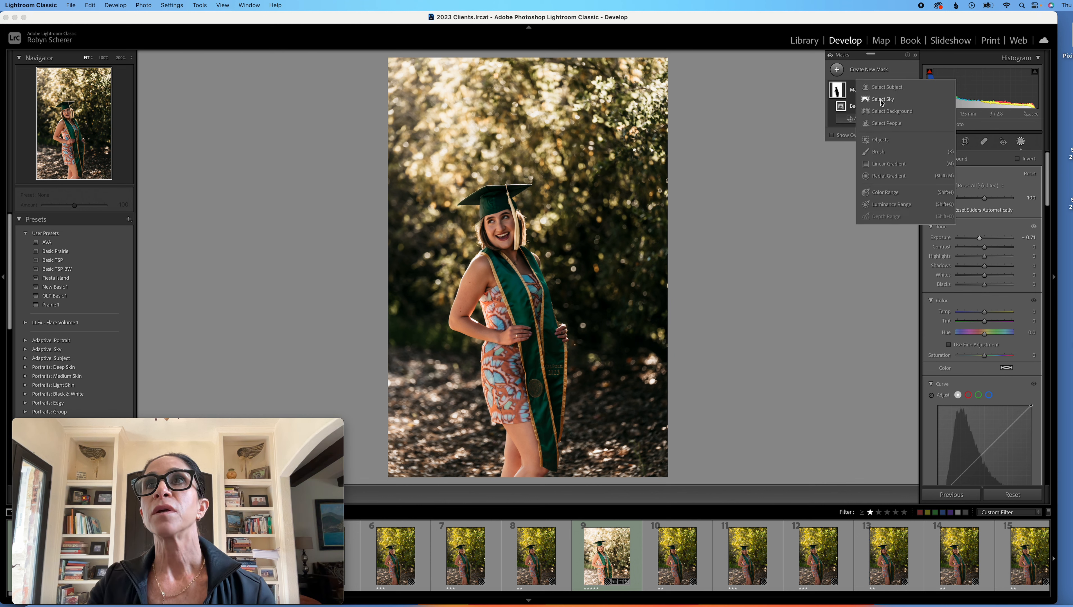
left_click(885, 87)
left_click_drag(984, 239, 987, 241)
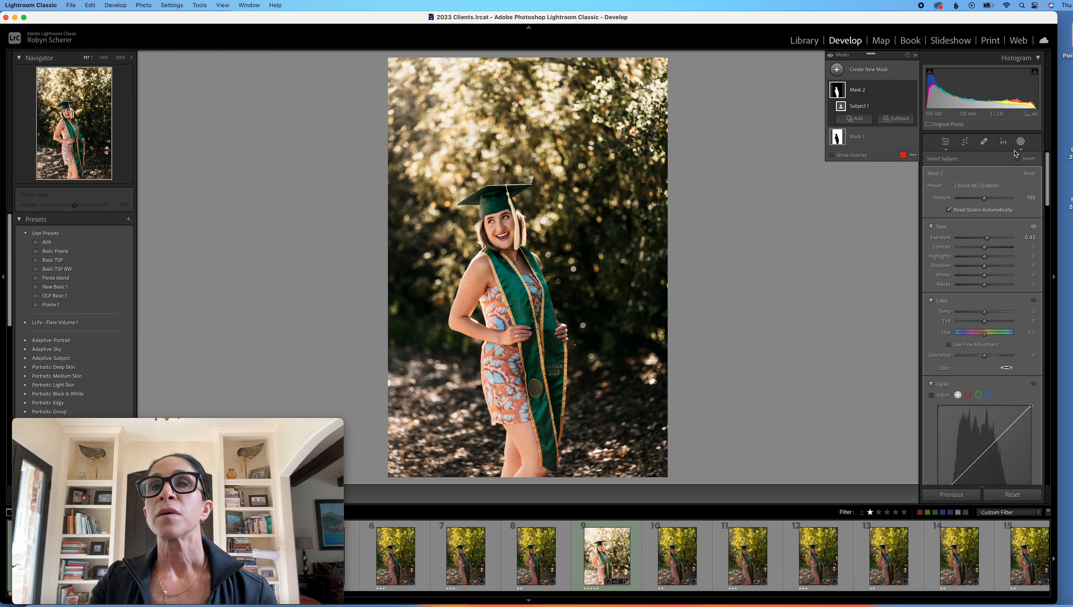
left_click(1021, 142)
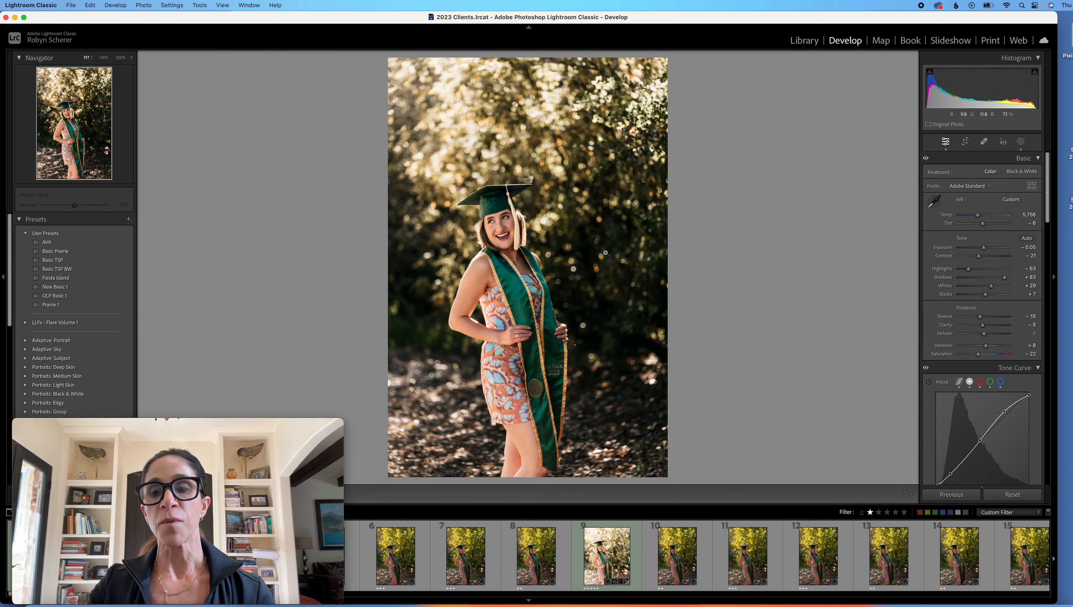
Compare the edited floral-dress portrait with its before view
key("backslash")
key("backslash")
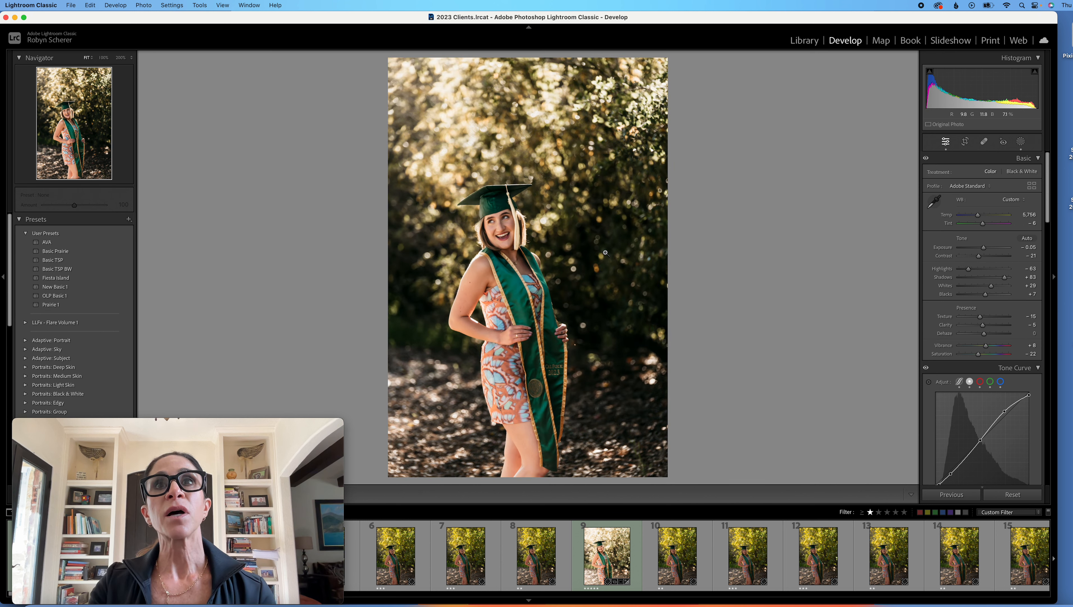